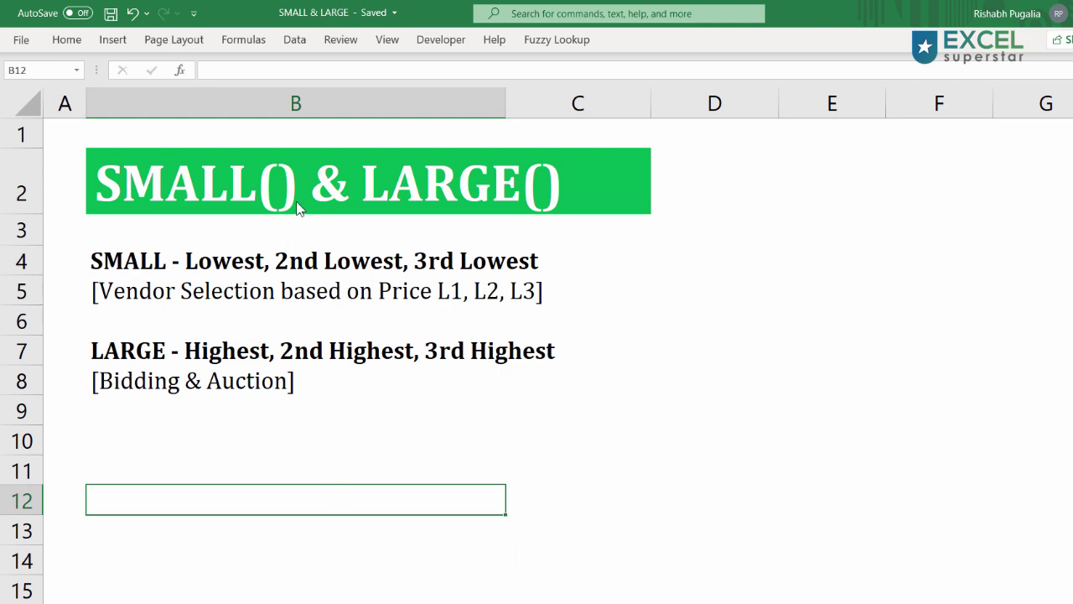
Annotate the intro slide, marking SMALL, LARGE, the three Lowest rankings and the L1–L3 price levels.
{"action": "left_click_drag", "start_coordinate": [298, 132], "coordinate": [234, 154]}
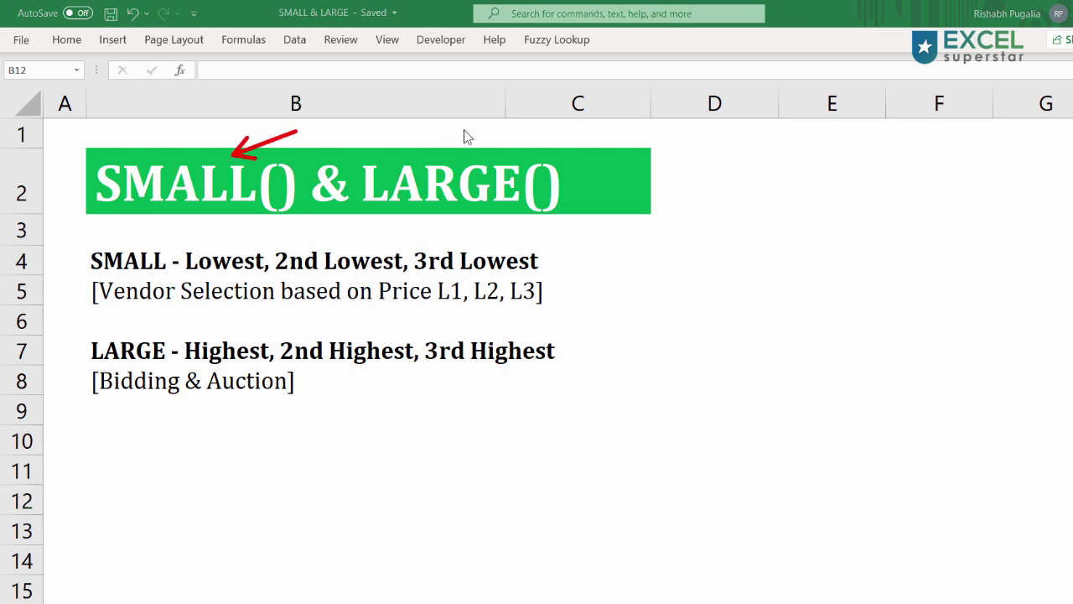
{"action": "left_click_drag", "start_coordinate": [467, 130], "coordinate": [419, 154]}
{"action": "left_click_drag", "start_coordinate": [270, 226], "coordinate": [244, 247]}
{"action": "left_click_drag", "start_coordinate": [365, 224], "coordinate": [339, 247]}
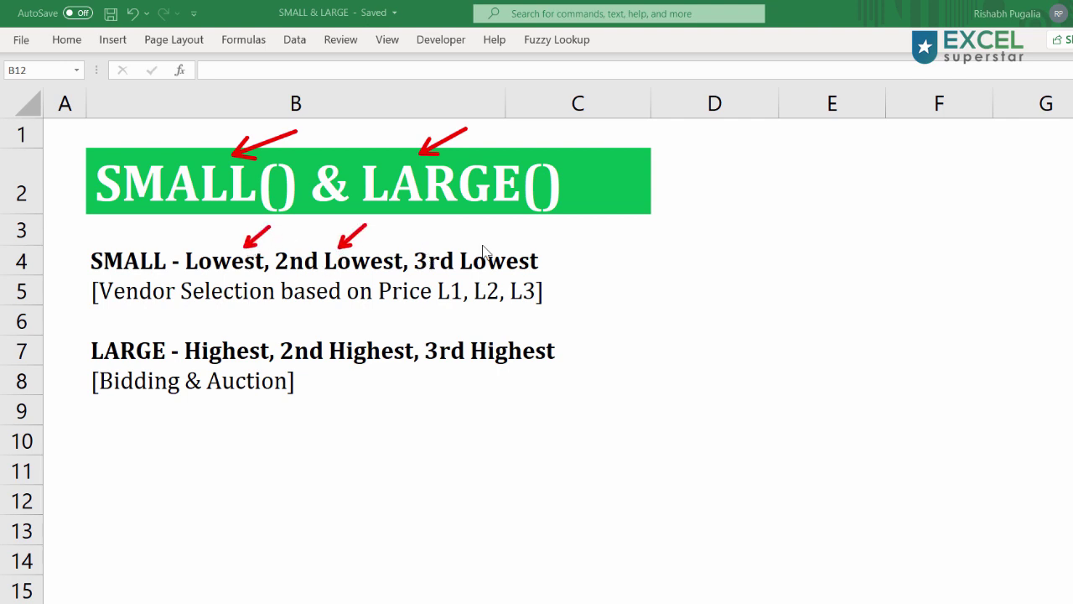
{"action": "left_click_drag", "start_coordinate": [497, 235], "coordinate": [466, 254]}
{"action": "left_click_drag", "start_coordinate": [437, 305], "coordinate": [535, 307]}
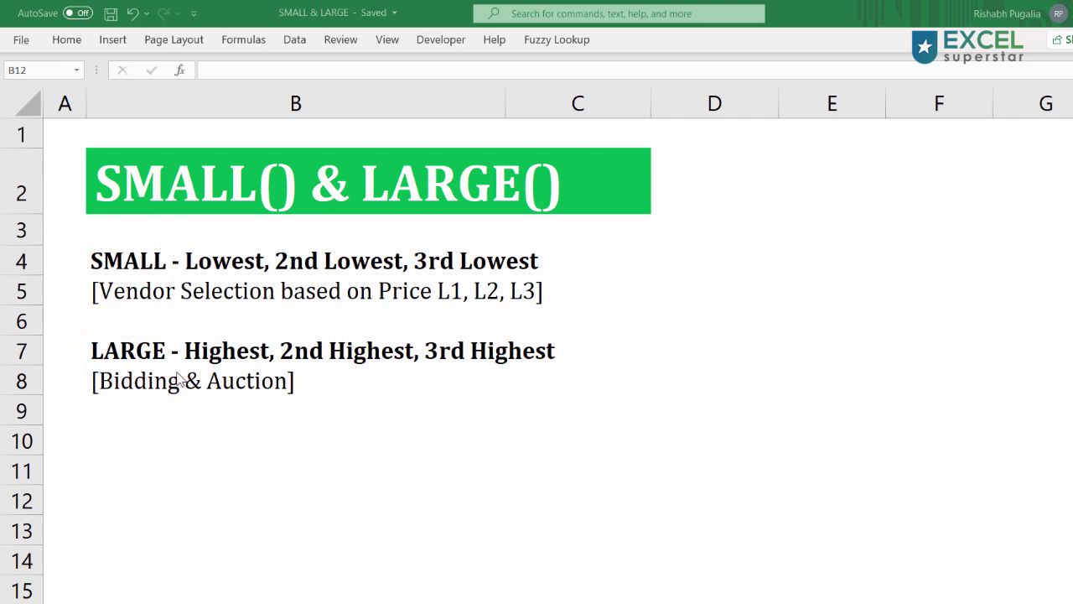
{"action": "key", "text": "ctrl+Page_Down"}
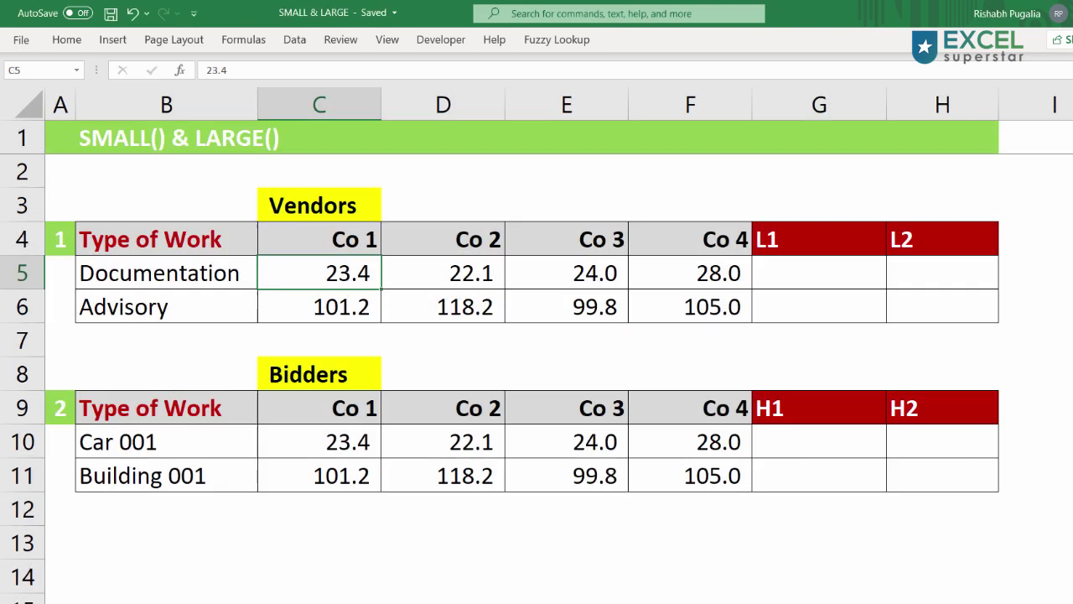
{"action": "left_click", "coordinate": [218, 530]}
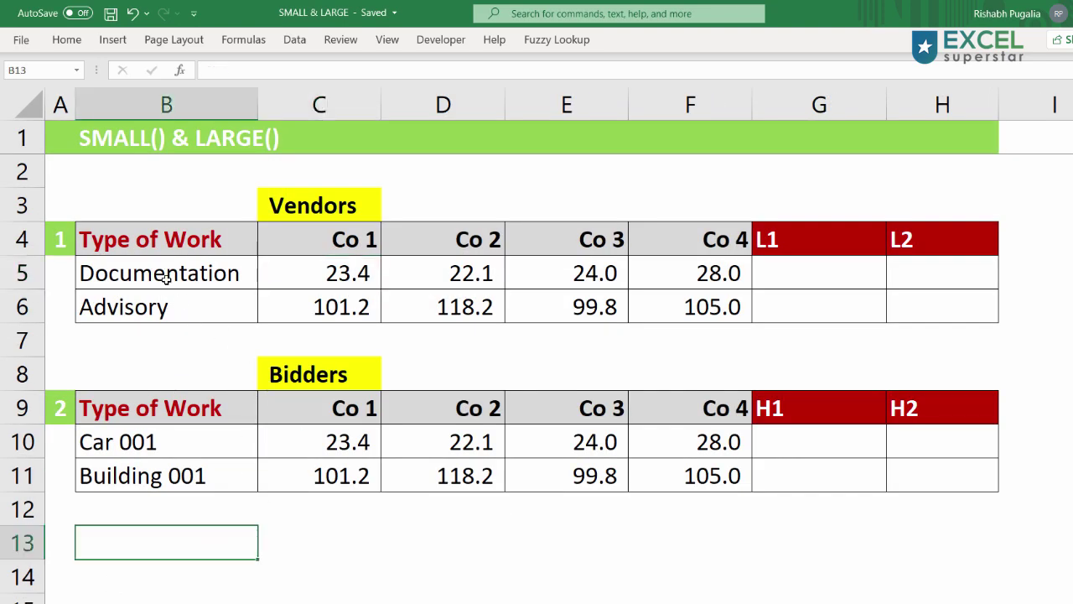
{"action": "left_click_drag", "start_coordinate": [136, 242], "coordinate": [728, 299]}
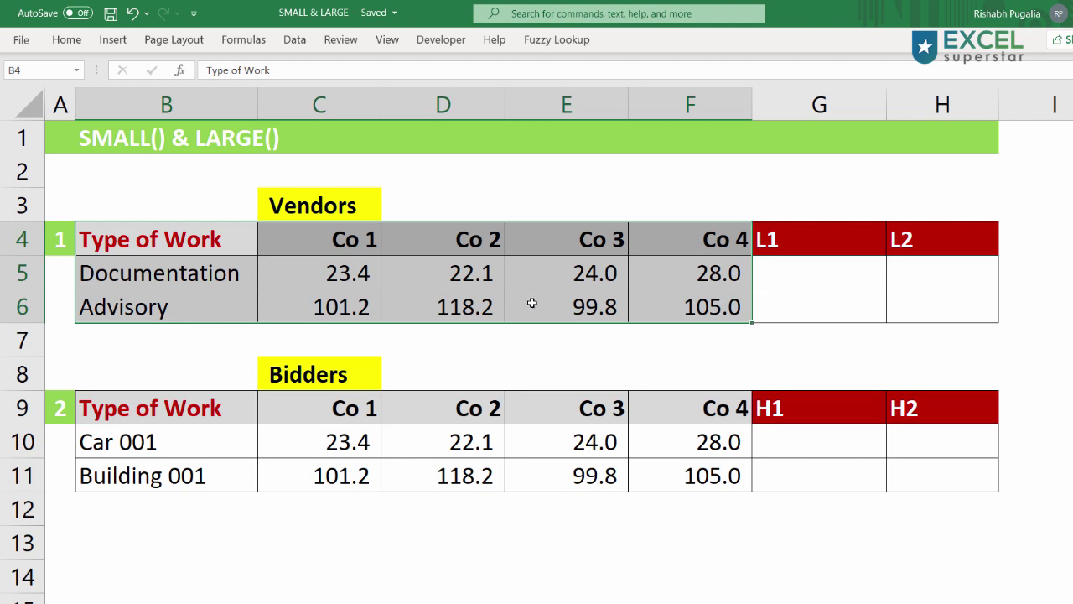
{"action": "left_click_drag", "start_coordinate": [201, 268], "coordinate": [207, 304]}
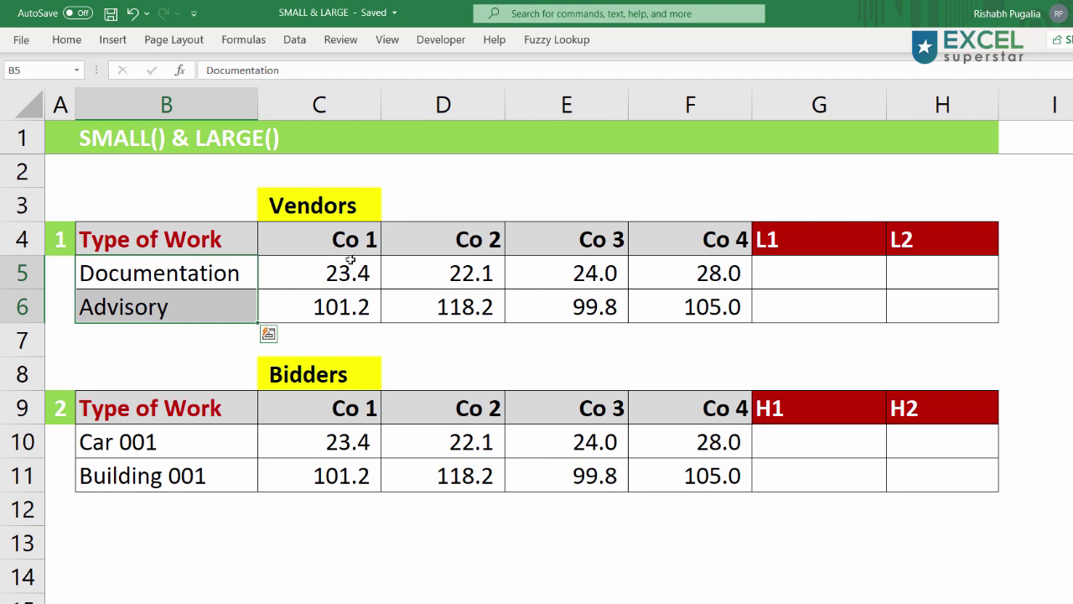
{"action": "left_click_drag", "start_coordinate": [344, 270], "coordinate": [686, 304]}
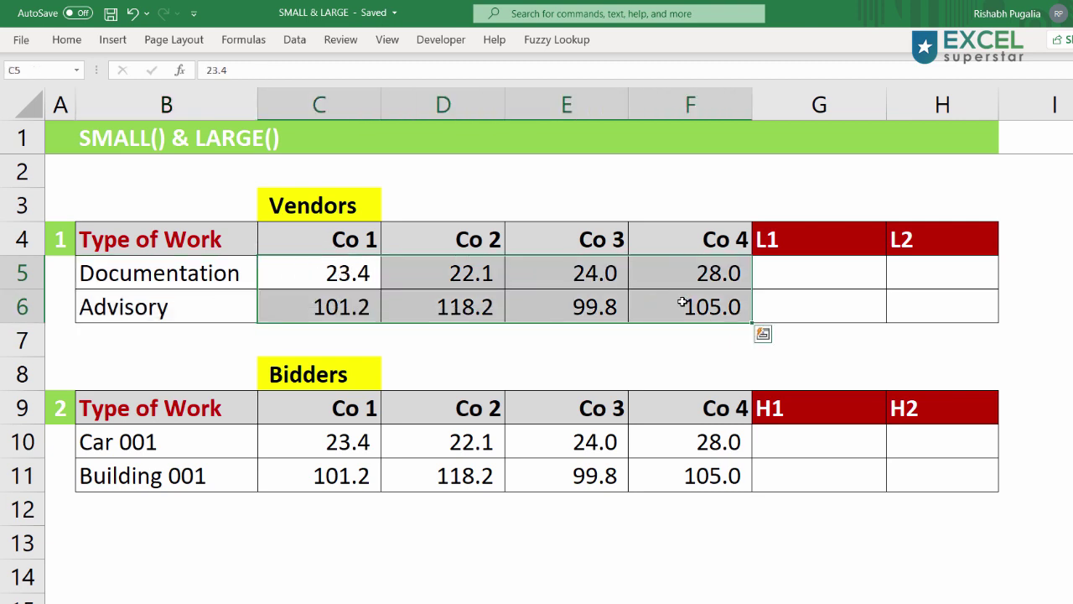
{"action": "left_click", "coordinate": [782, 280]}
{"action": "type", "text": "="}
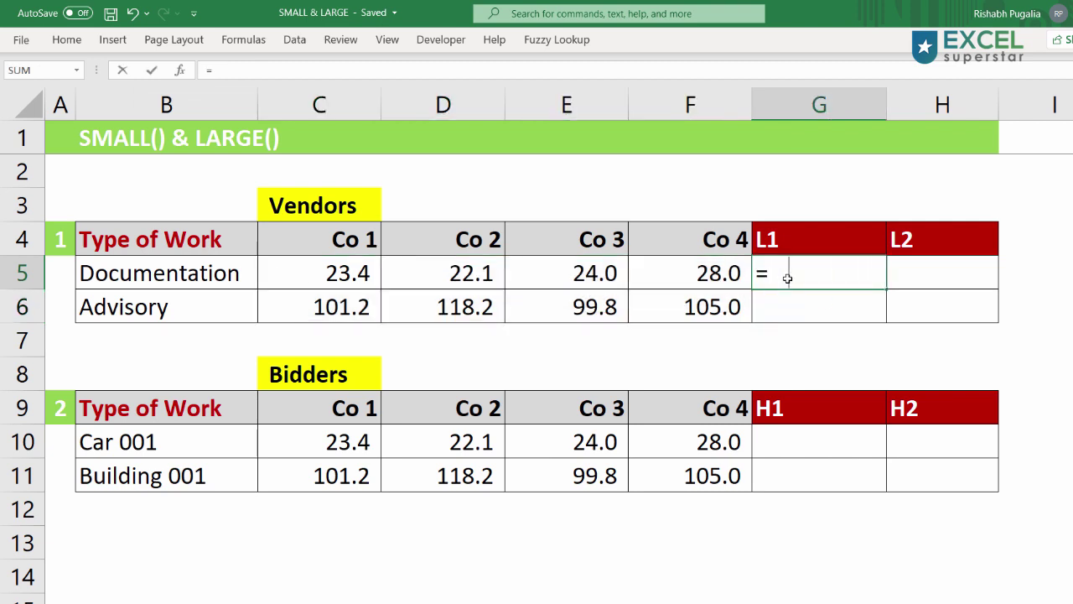
{"action": "type", "text": "min"}
{"action": "key", "text": "Tab"}
{"action": "left_click_drag", "start_coordinate": [311, 279], "coordinate": [670, 277]}
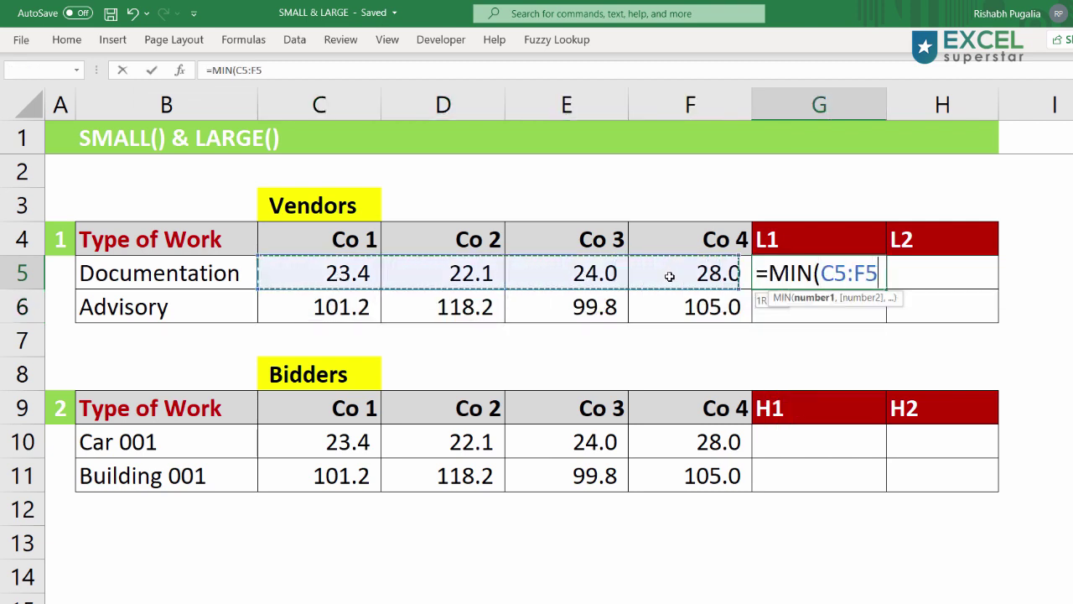
{"action": "key", "text": "Return"}
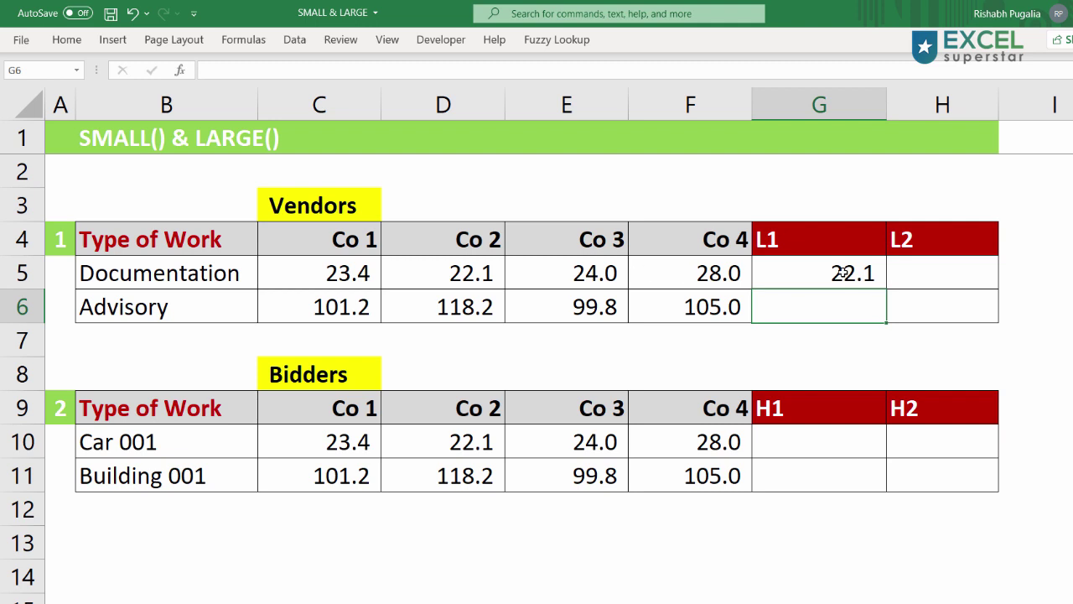
{"action": "double_click", "coordinate": [821, 272]}
{"action": "left_click_drag", "start_coordinate": [777, 274], "coordinate": [924, 277]}
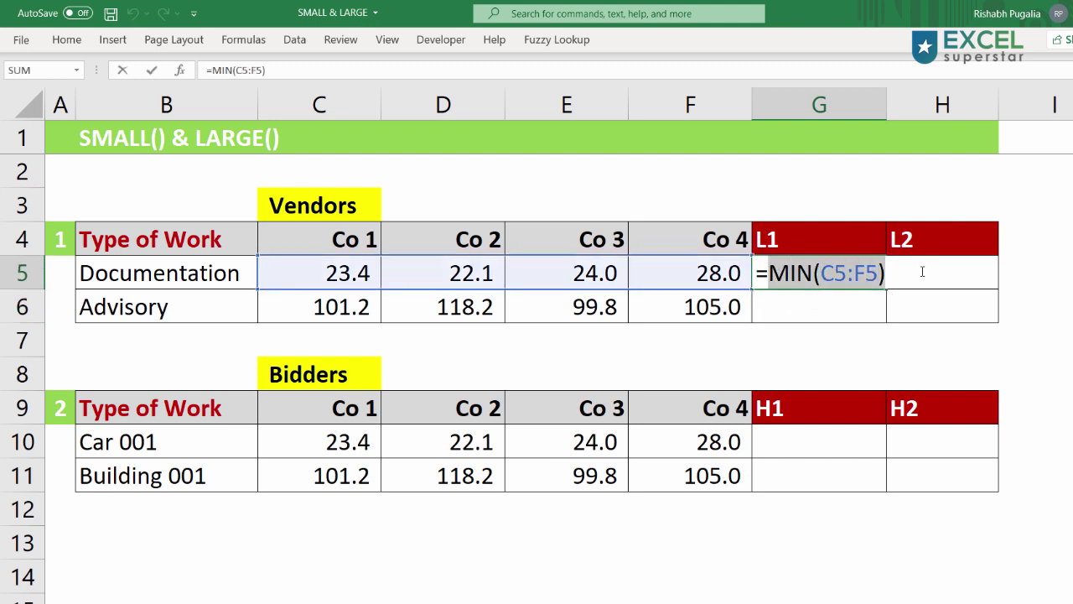
{"action": "key", "text": "Escape"}
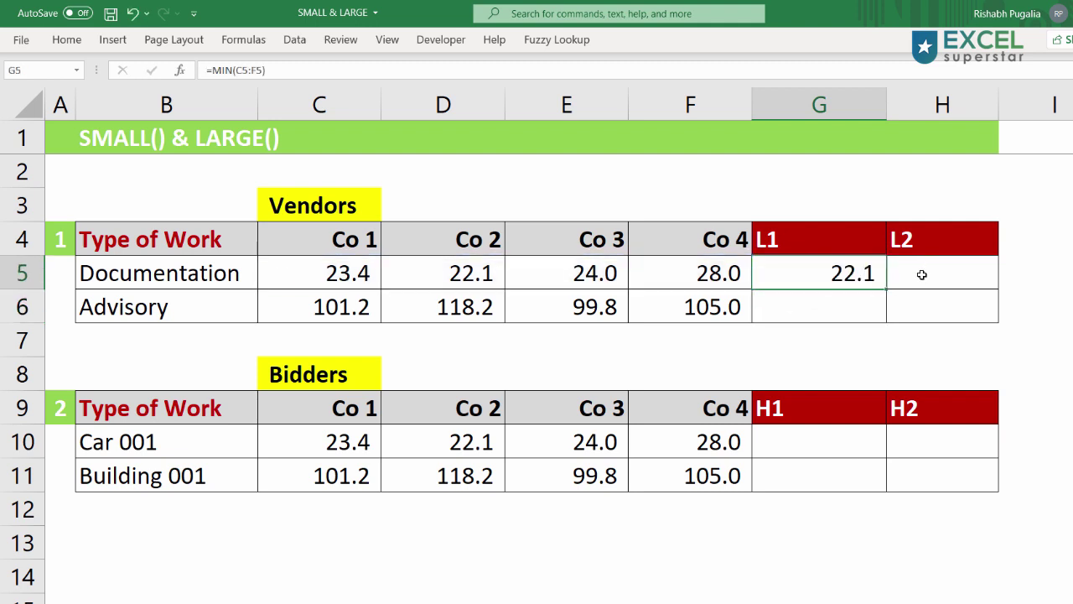
{"action": "left_click_drag", "start_coordinate": [221, 443], "coordinate": [740, 453]}
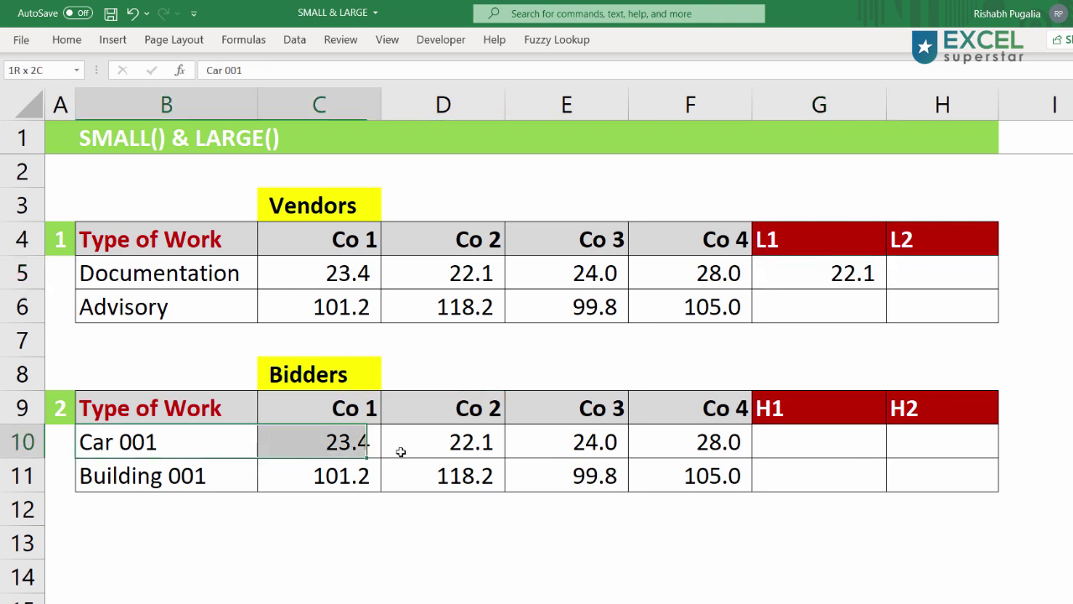
{"action": "left_click", "coordinate": [763, 442]}
{"action": "type", "text": "="}
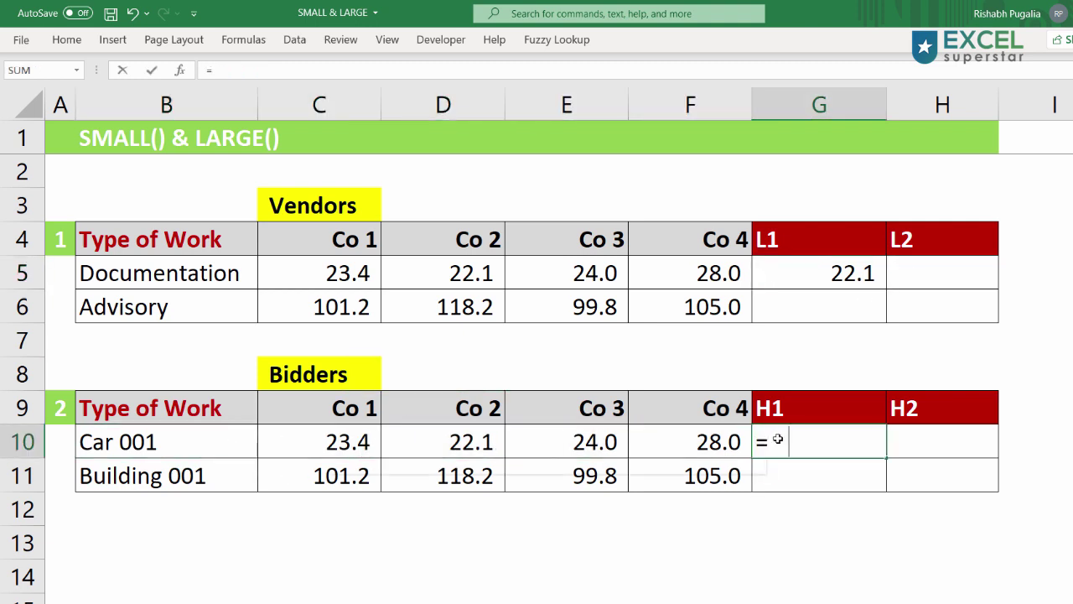
{"action": "type", "text": "max"}
{"action": "key", "text": "Tab"}
{"action": "key", "text": "Escape"}
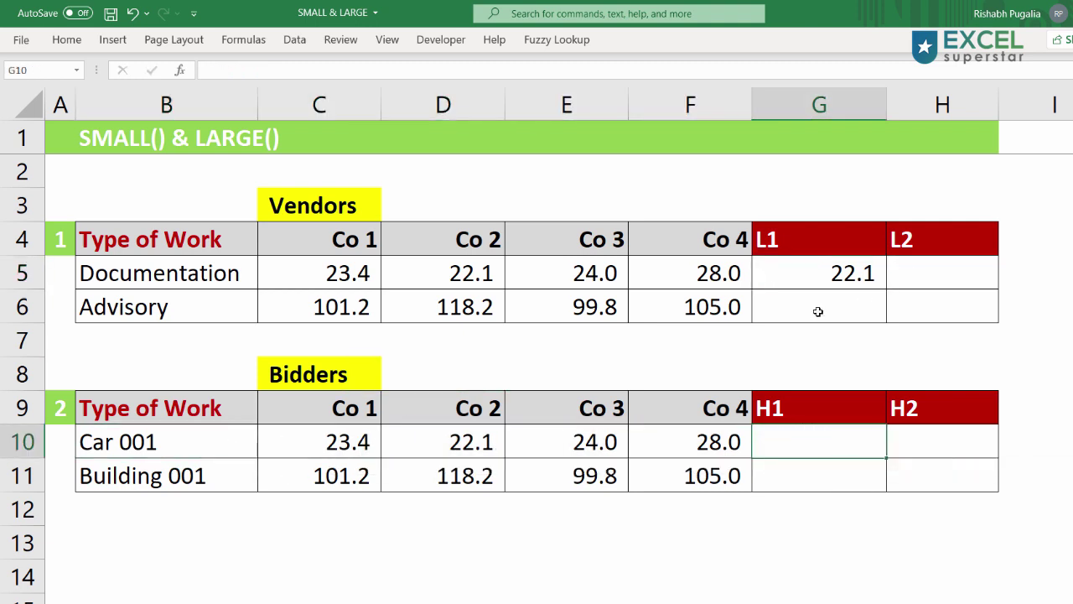
{"action": "left_click", "coordinate": [811, 292]}
{"action": "left_click", "coordinate": [805, 272]}
{"action": "key", "text": "Delete"}
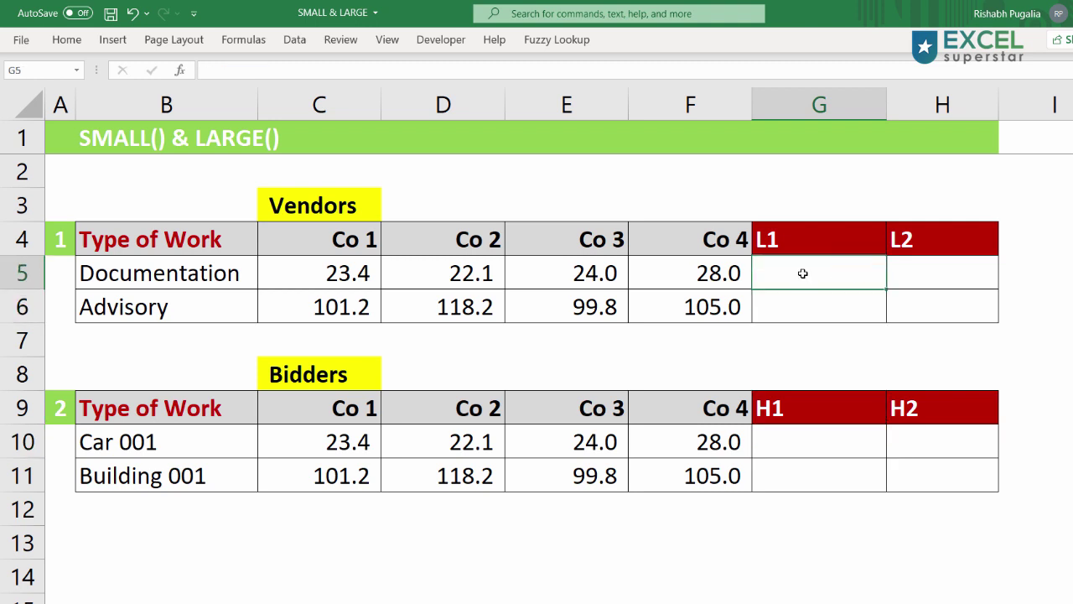
Bold the two lowest Documentation prices, 22.1 (Co 2) and 23.4 (Co 1).
{"action": "left_click", "coordinate": [918, 271]}
{"action": "left_click", "coordinate": [808, 280]}
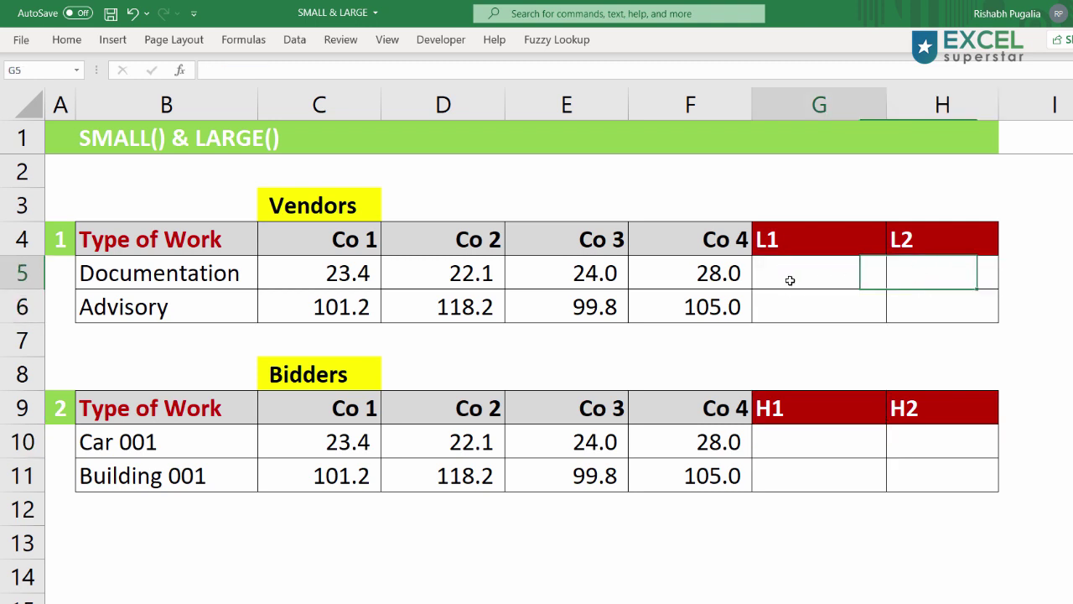
{"action": "left_click", "coordinate": [917, 270]}
{"action": "left_click", "coordinate": [817, 274]}
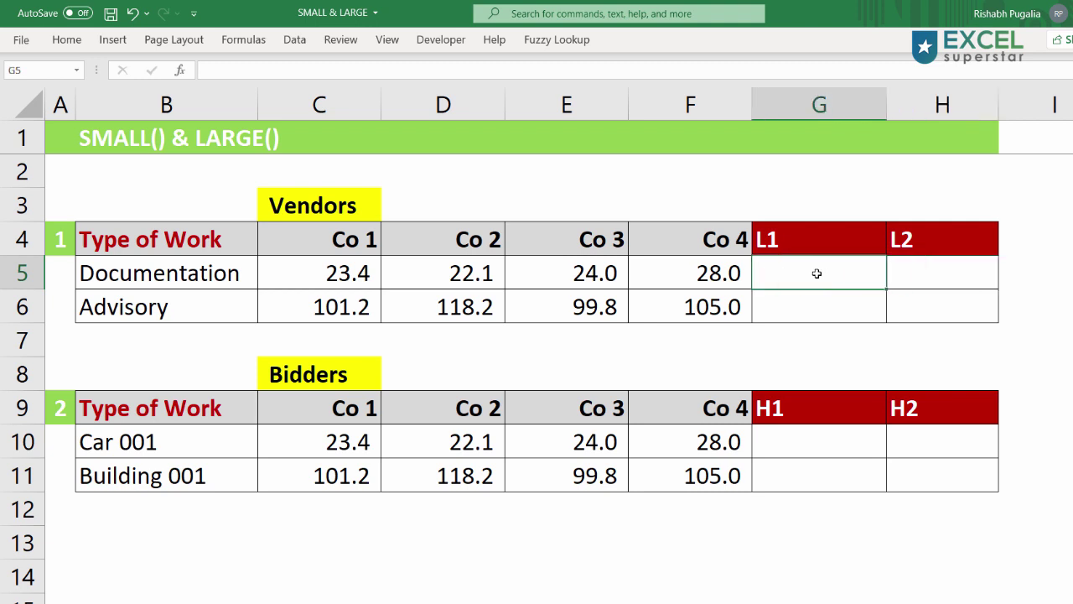
{"action": "left_click_drag", "start_coordinate": [390, 280], "coordinate": [664, 265]}
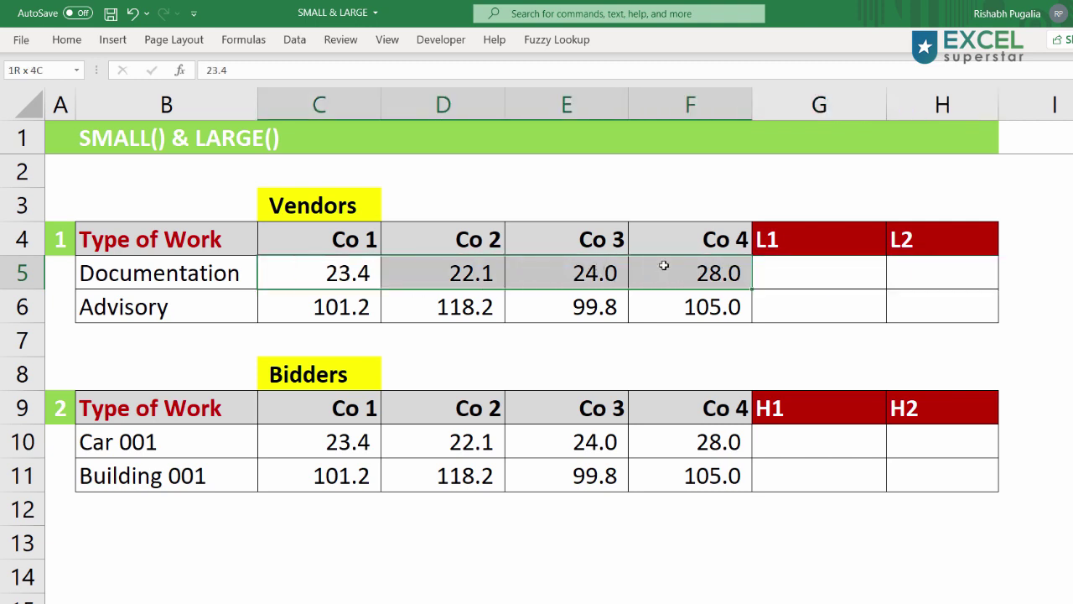
{"action": "left_click", "coordinate": [478, 272]}
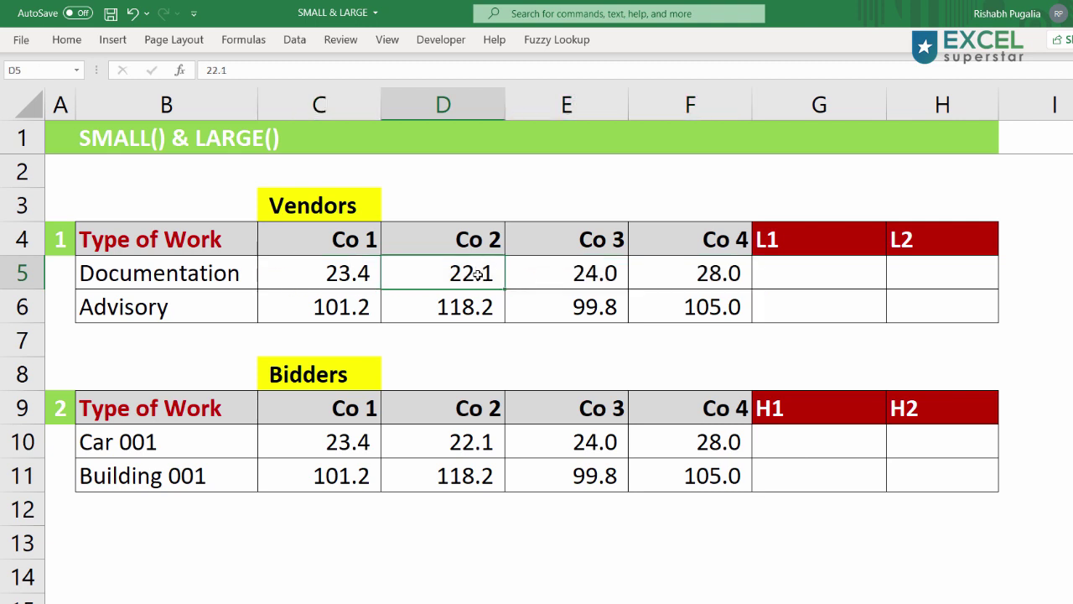
{"action": "key", "text": "ctrl+b"}
{"action": "left_click", "coordinate": [315, 275]}
{"action": "key", "text": "ctrl+b"}
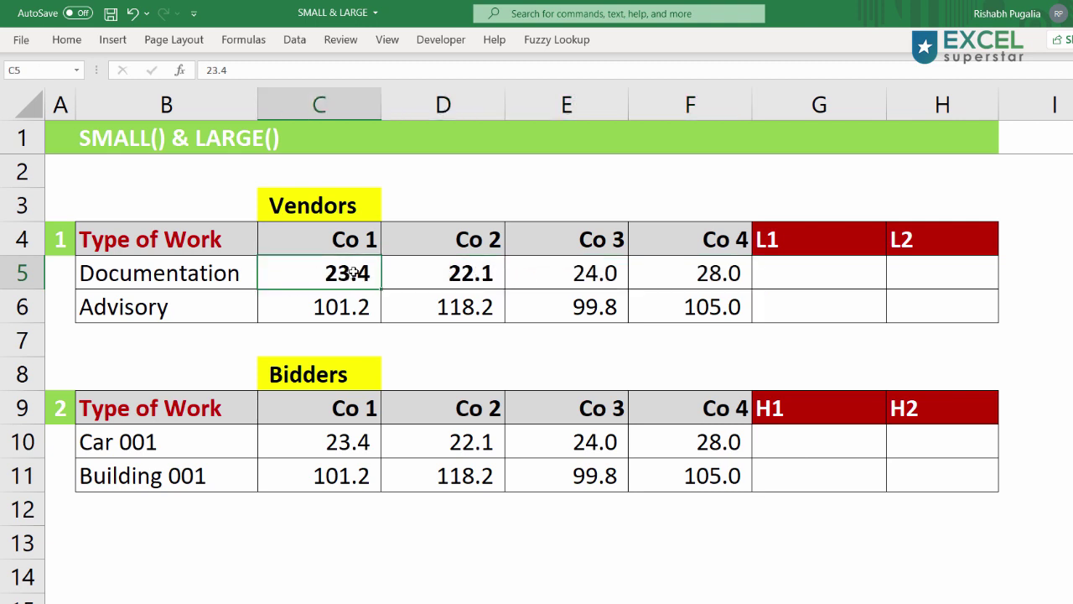
Enter =SMALL(C5:F5,1) in G5 so it returns 22.1.
{"action": "left_click", "coordinate": [818, 278]}
{"action": "type", "text": "="}
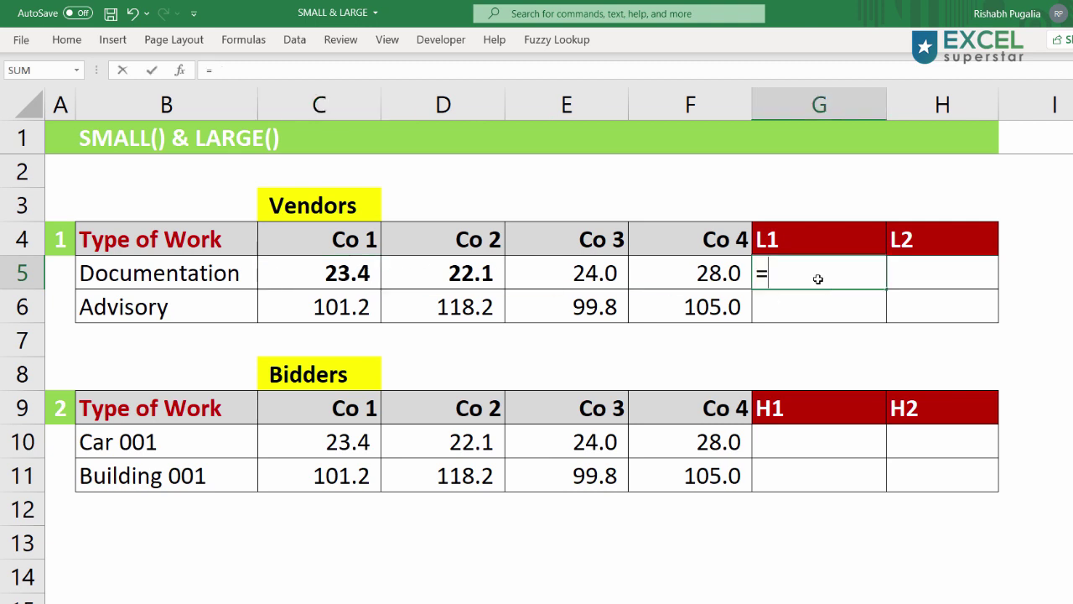
{"action": "type", "text": "small"}
{"action": "key", "text": "Tab"}
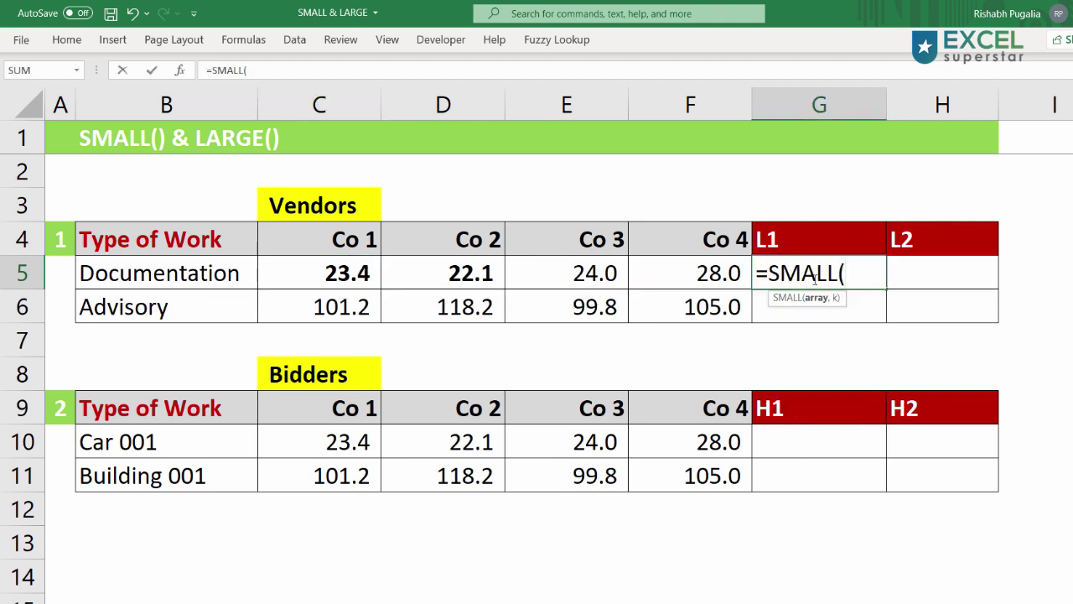
{"action": "left_click_drag", "start_coordinate": [332, 273], "coordinate": [695, 276]}
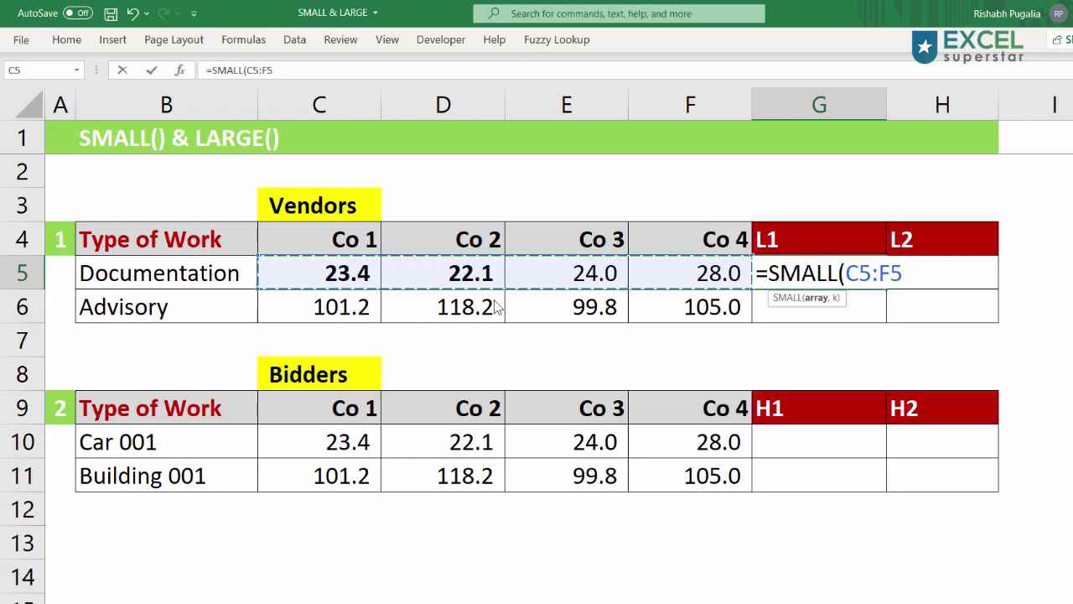
{"action": "left_click", "coordinate": [818, 303]}
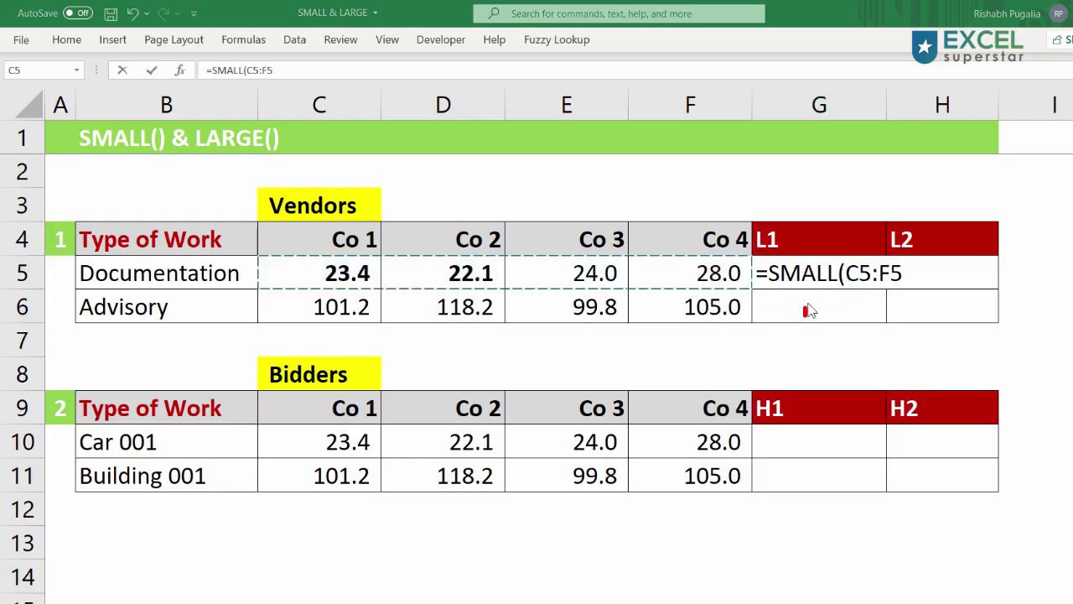
{"action": "left_click", "coordinate": [860, 267]}
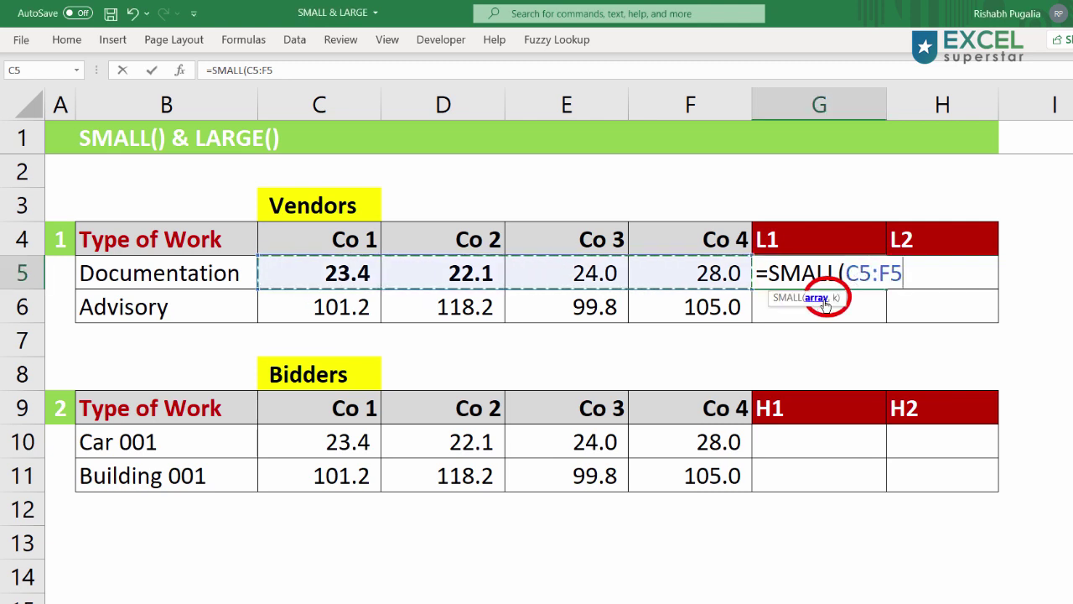
{"action": "type", "text": ","}
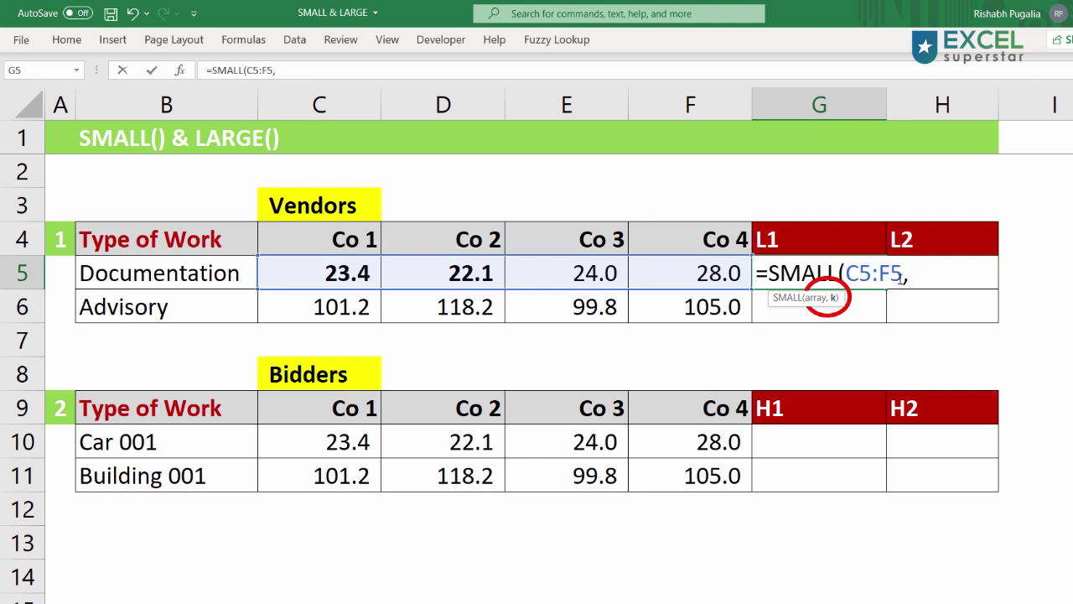
{"action": "type", "text": "1"}
{"action": "type", "text": ")"}
{"action": "key", "text": "Return"}
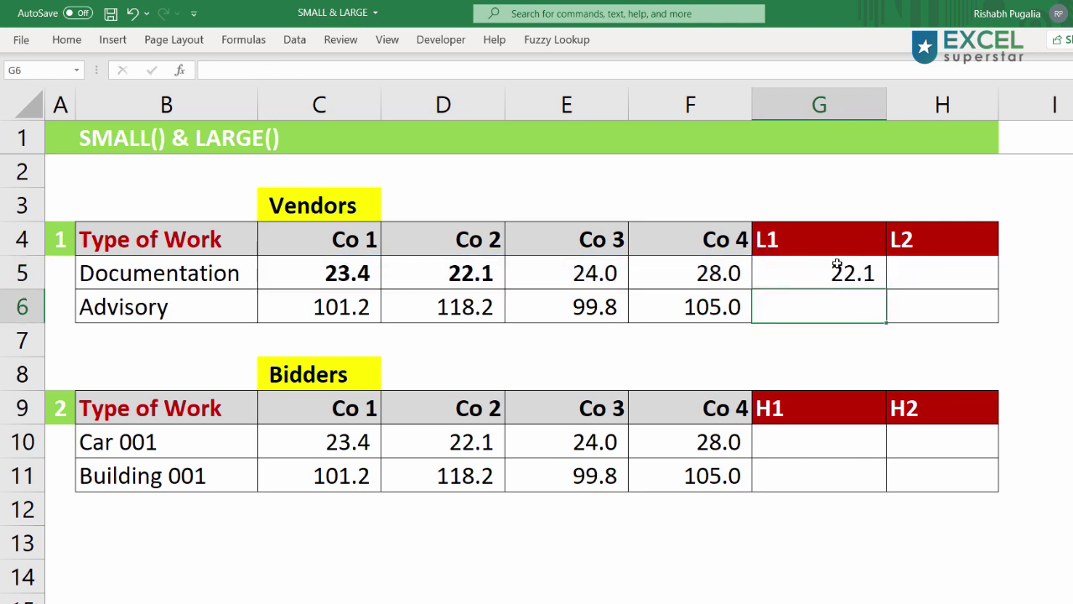
Undo the copy into H5 and select G5's whole SMALL formula text.
{"action": "double_click", "coordinate": [838, 265]}
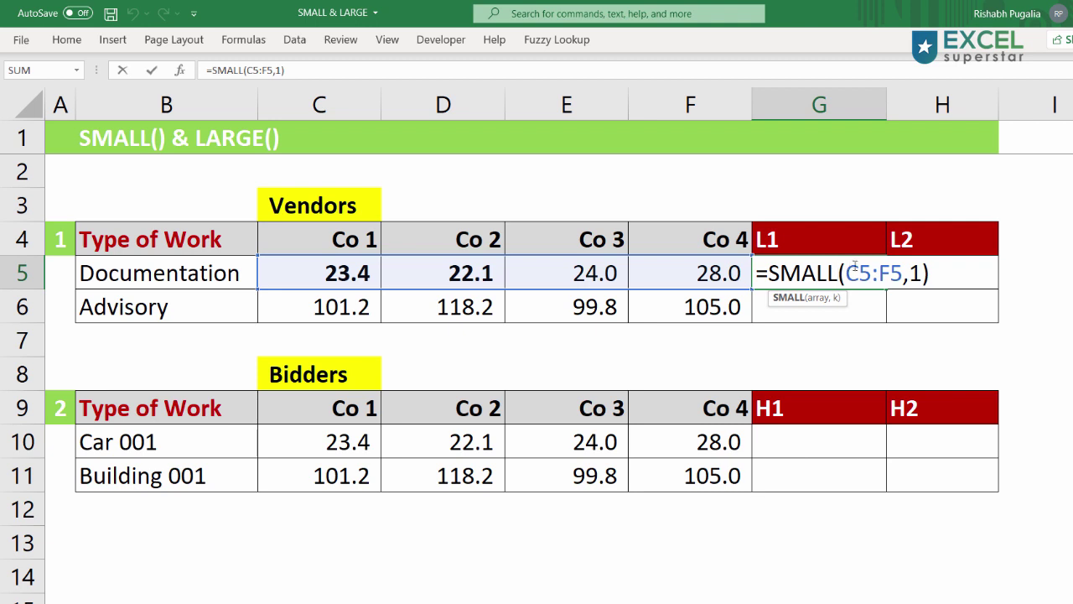
{"action": "mouse_move", "coordinate": [846, 265]}
{"action": "left_mouse_down"}
{"action": "mouse_move", "coordinate": [903, 265]}
{"action": "mouse_move", "coordinate": [994, 313]}
{"action": "left_mouse_up"}
{"action": "key", "text": "Escape"}
{"action": "key", "text": "ctrl+z"}
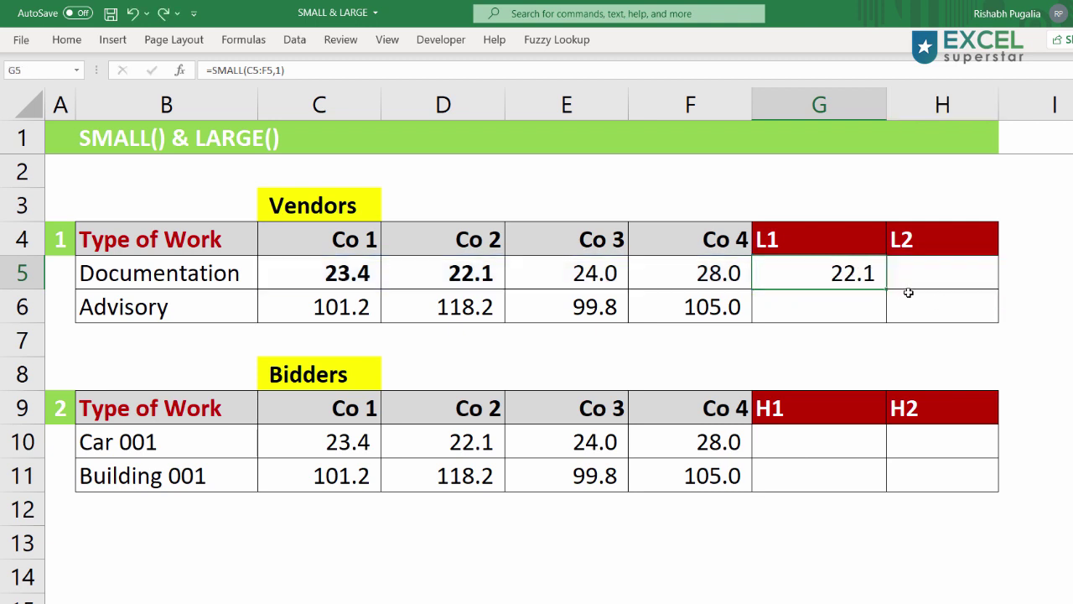
{"action": "double_click", "coordinate": [817, 274]}
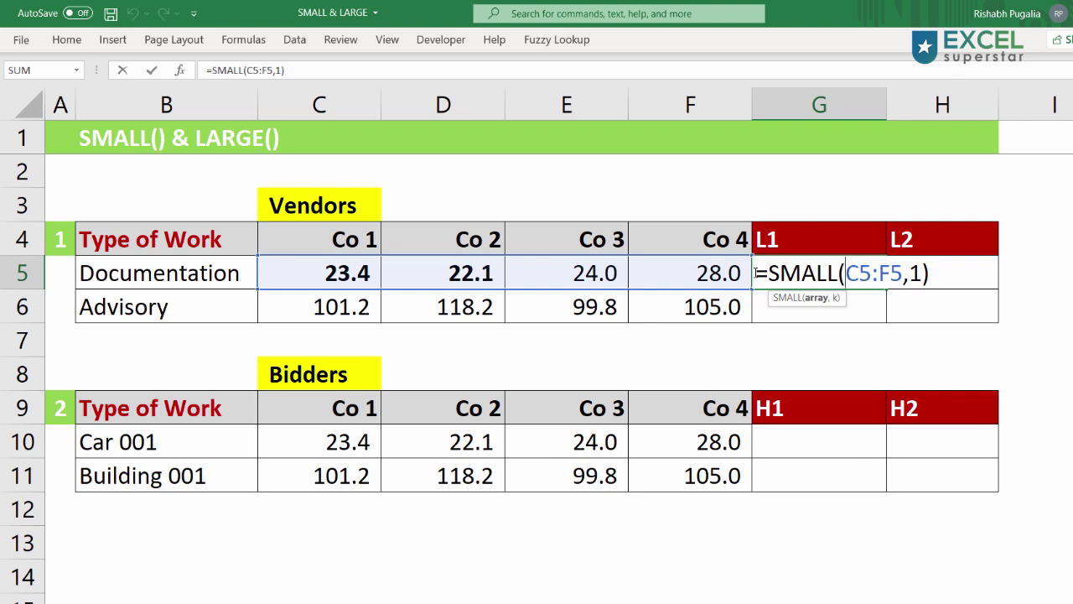
{"action": "left_click_drag", "start_coordinate": [758, 274], "coordinate": [949, 277]}
{"action": "key", "text": "ctrl+c"}
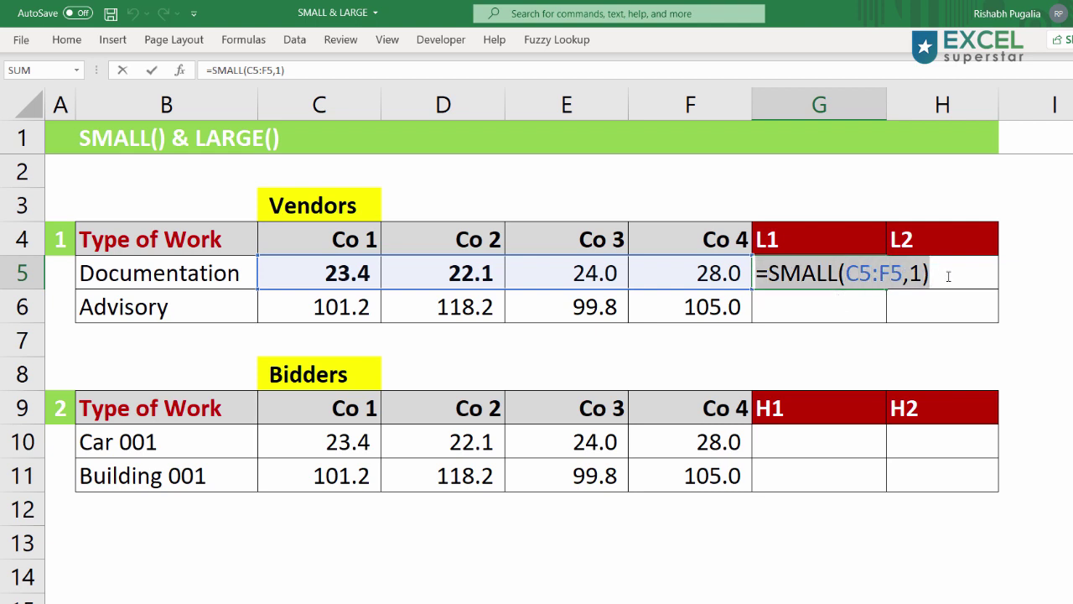
Paste the SMALL formula into H5 and change k to 2, returning 23.4.
{"action": "key", "text": "Escape"}
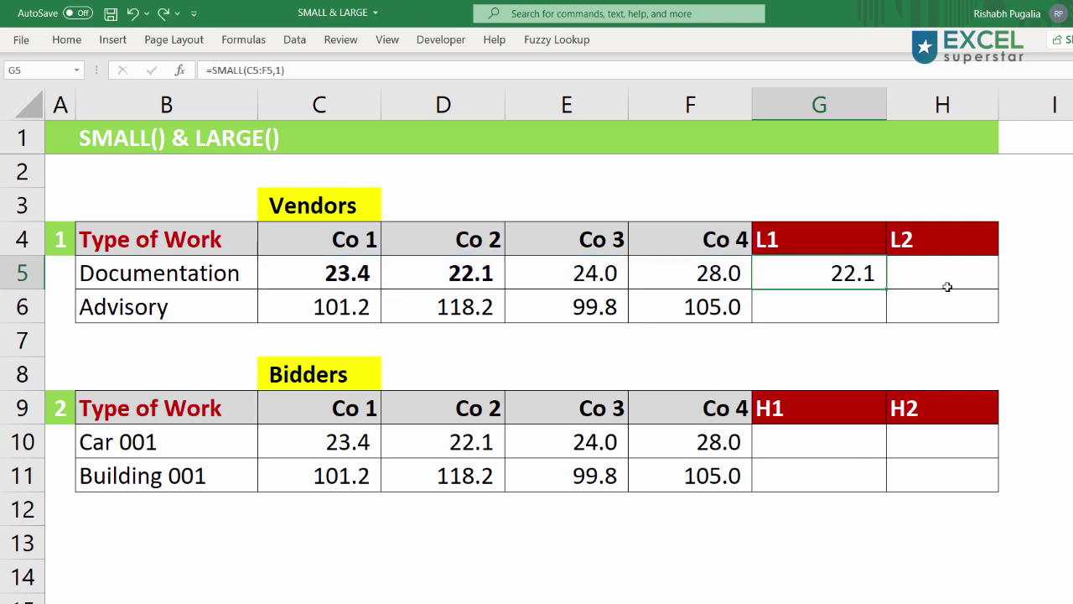
{"action": "left_click", "coordinate": [898, 278]}
{"action": "double_click", "coordinate": [900, 277]}
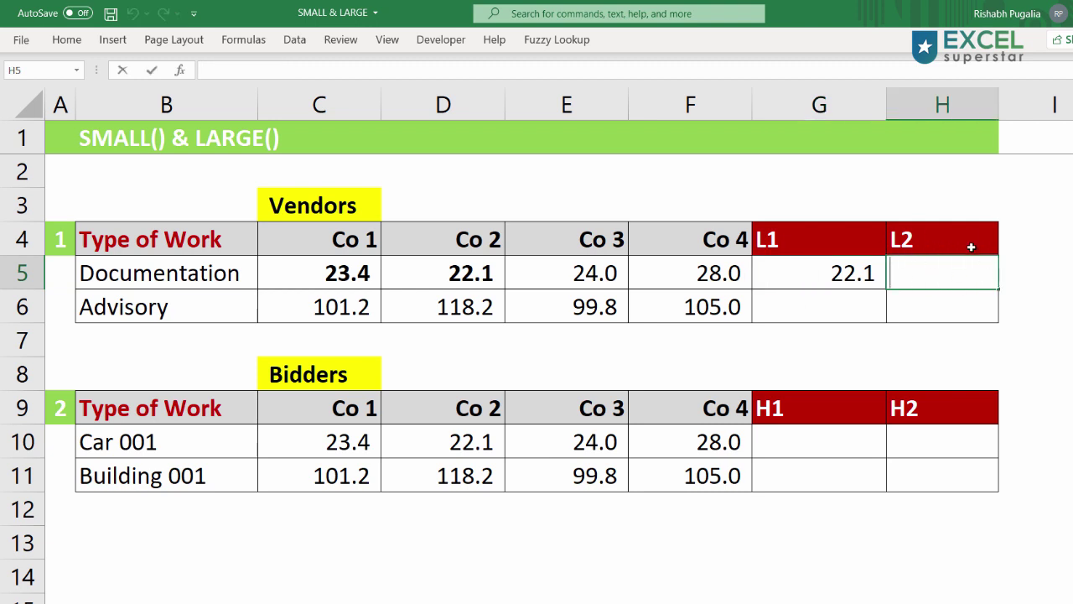
{"action": "key", "text": "ctrl+v"}
{"action": "left_click_drag", "start_coordinate": [1042, 277], "coordinate": [1055, 273]}
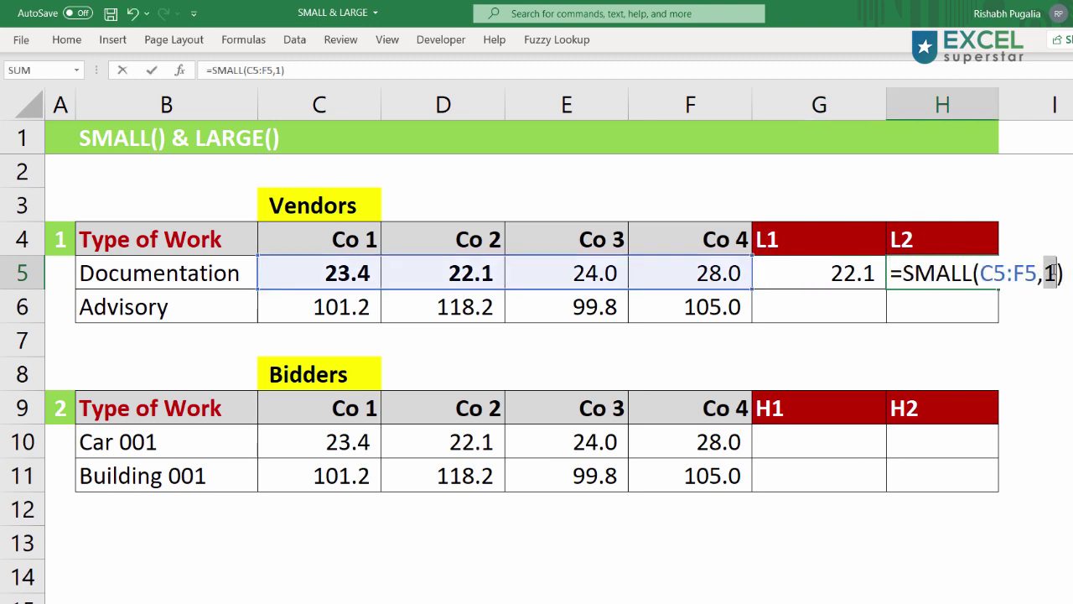
{"action": "type", "text": "2"}
{"action": "key", "text": "Return"}
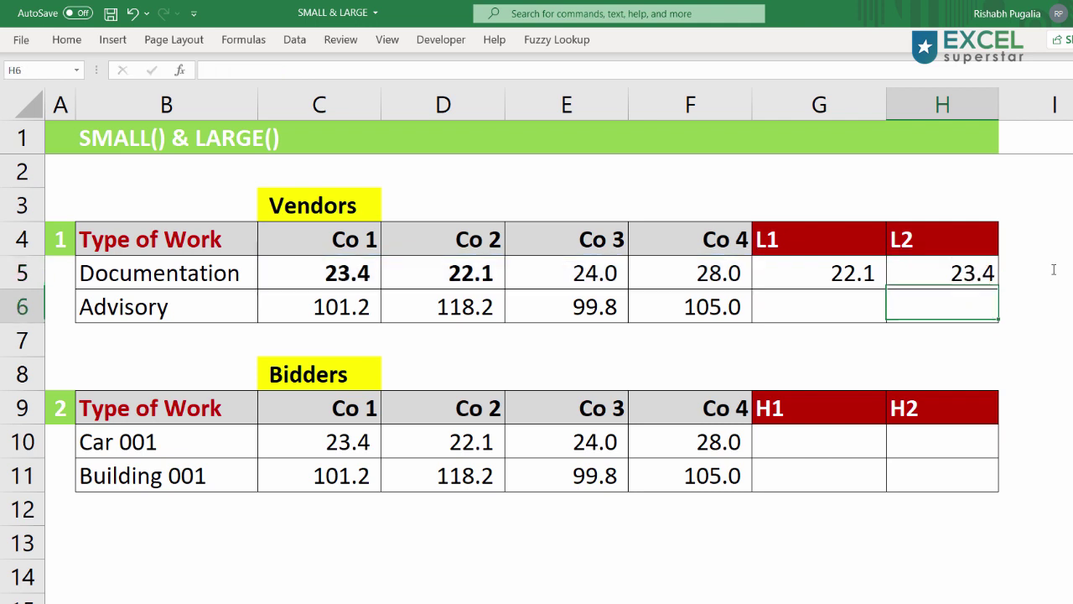
Compare the G5 and H5 formulas, reviewing the C5:F5 reference without changes.
{"action": "left_click", "coordinate": [836, 271]}
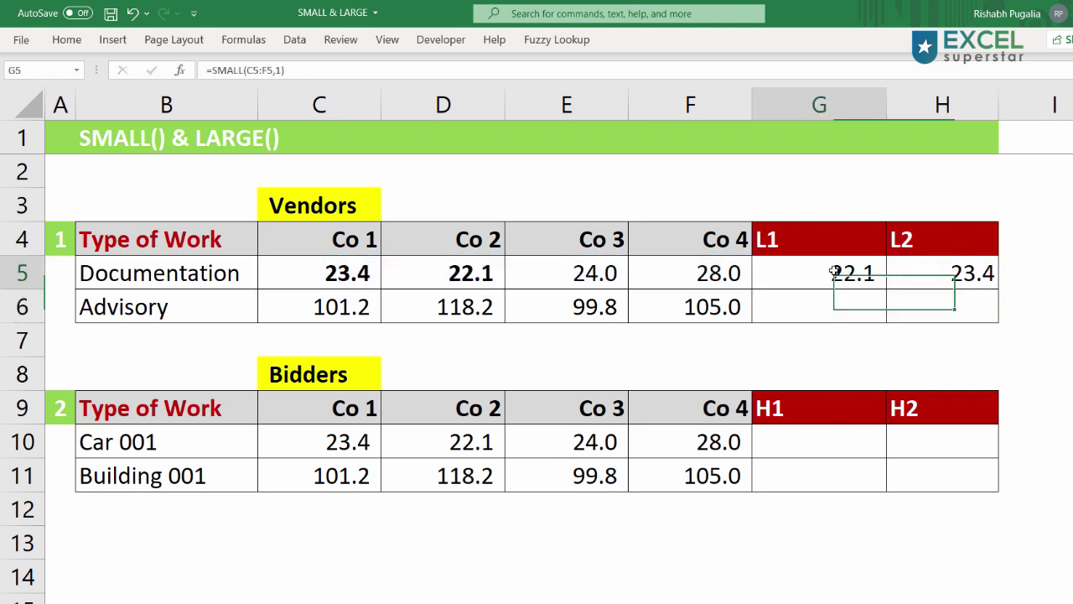
{"action": "left_click", "coordinate": [933, 266]}
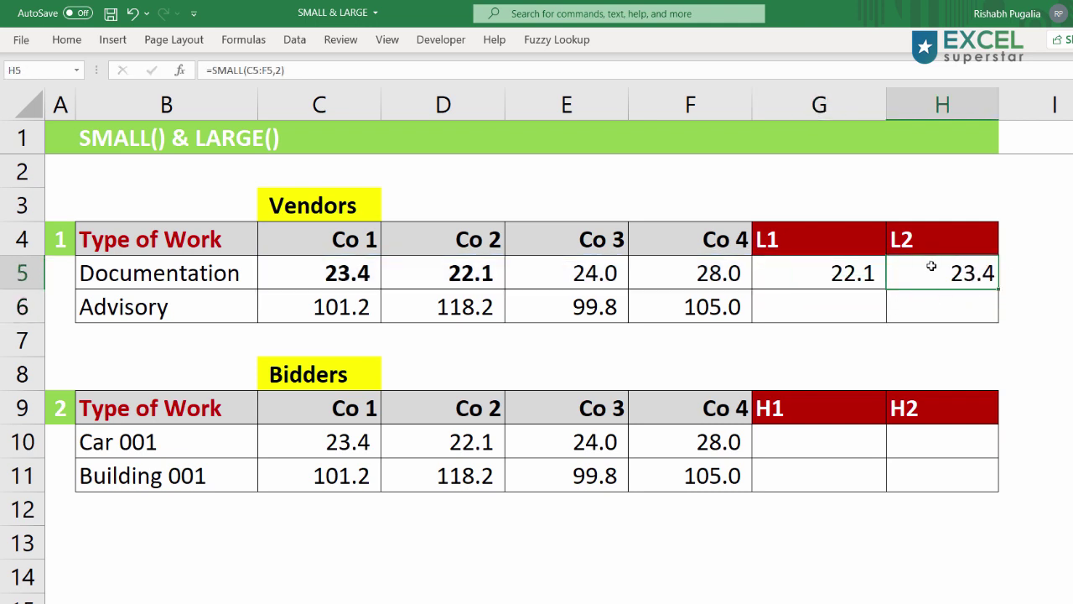
{"action": "double_click", "coordinate": [845, 277]}
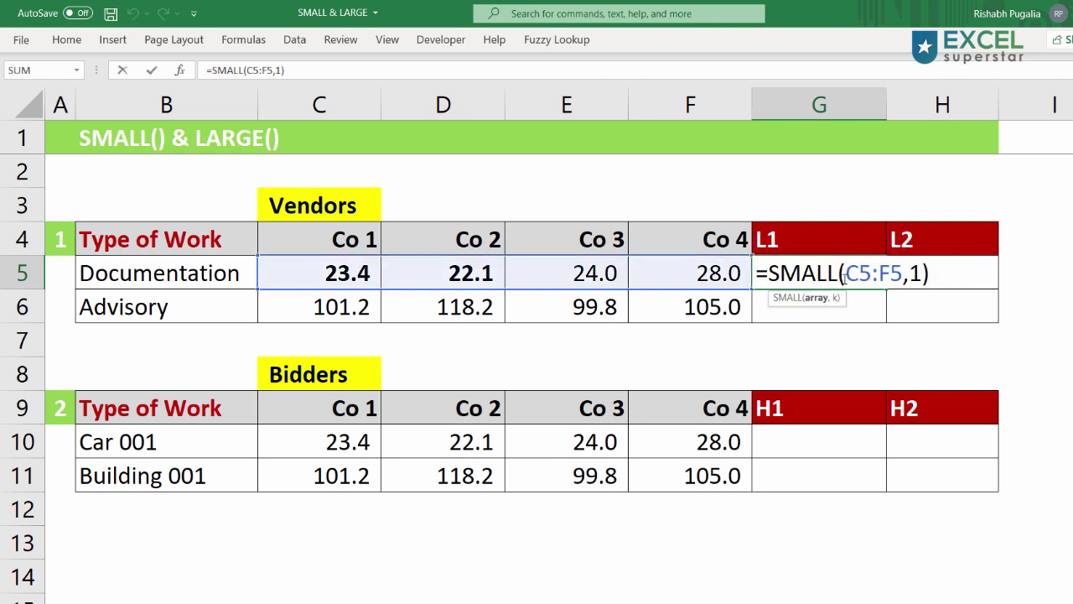
{"action": "left_click_drag", "start_coordinate": [845, 274], "coordinate": [954, 259]}
{"action": "key", "text": "Escape"}
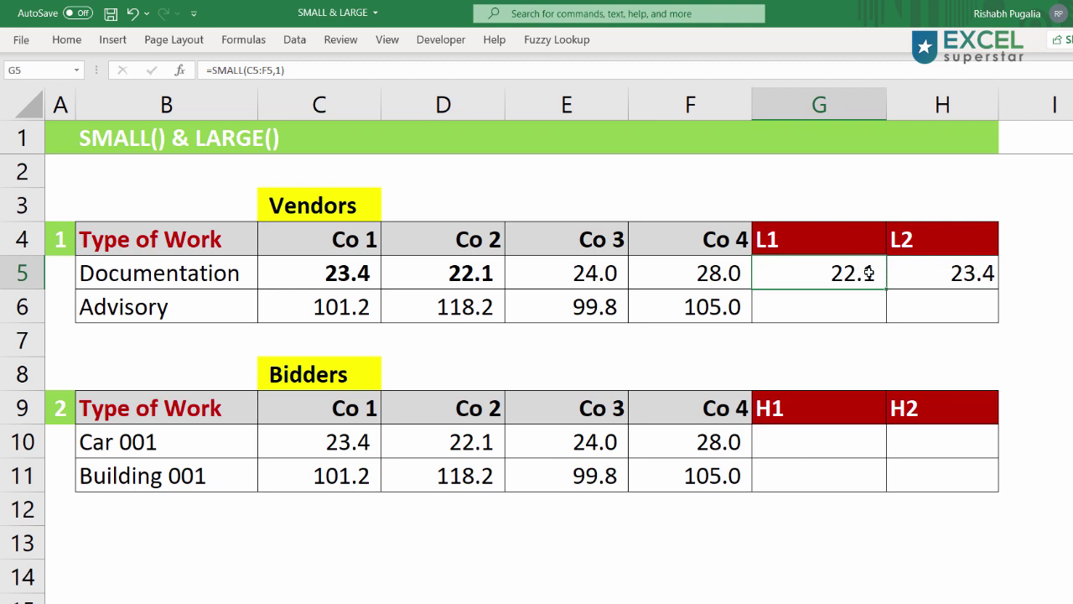
{"action": "double_click", "coordinate": [791, 271]}
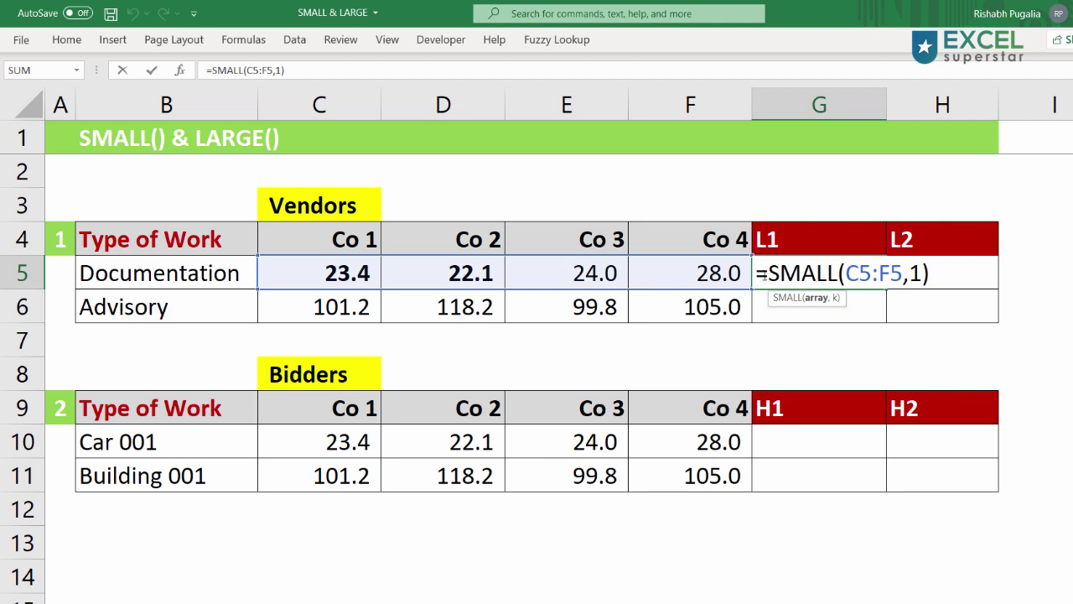
{"action": "left_click_drag", "start_coordinate": [769, 274], "coordinate": [976, 273]}
{"action": "key", "text": "Escape"}
Enter =LARGE(C10:F10,1) in G10 to show Car 001's highest bid, 28.
{"action": "left_click", "coordinate": [819, 447]}
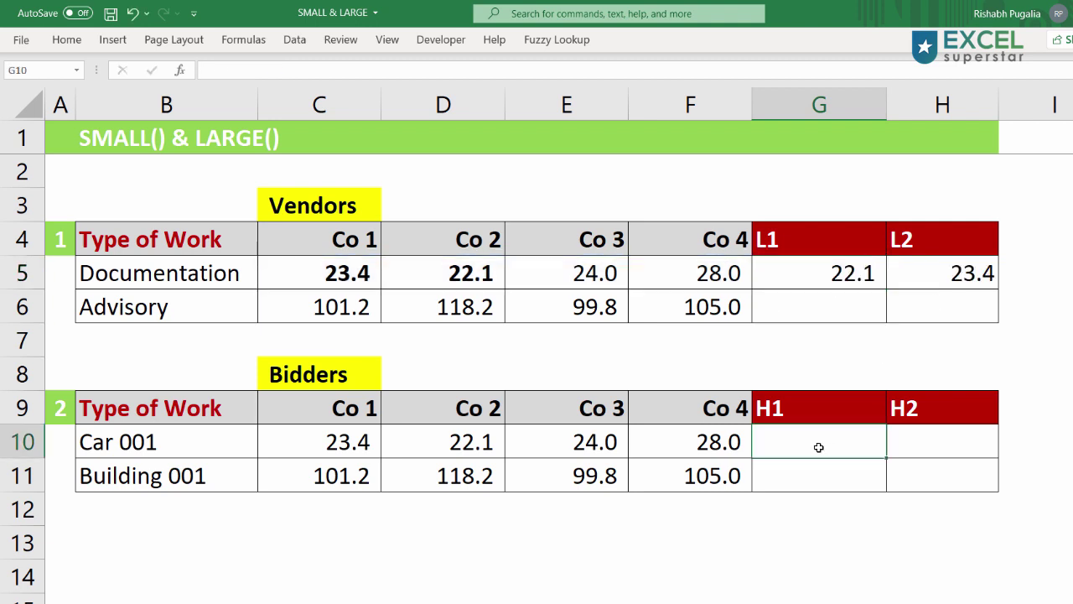
{"action": "type", "text": "=large"}
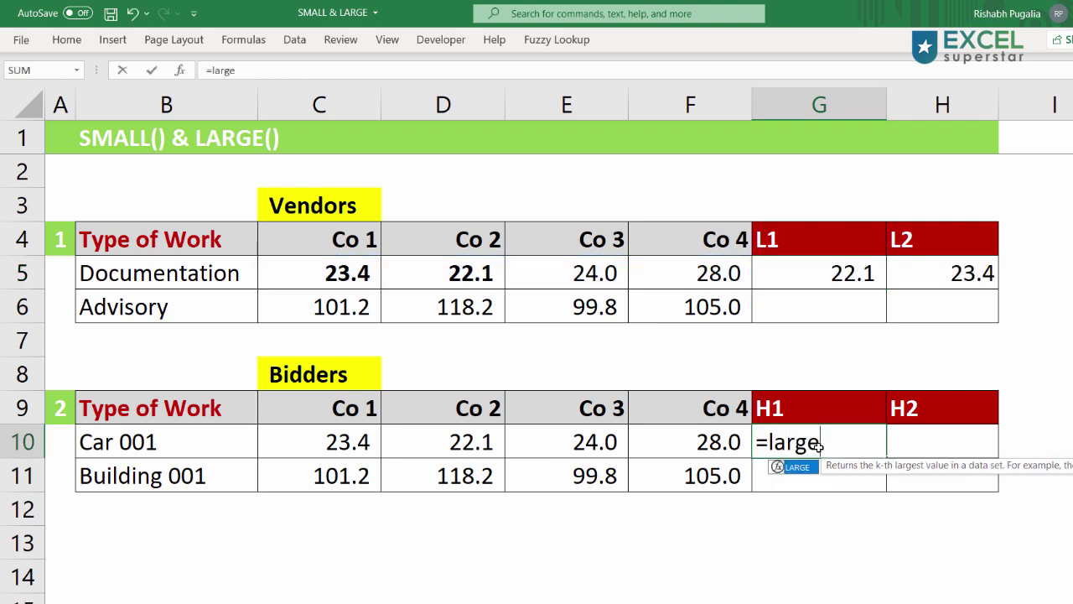
{"action": "key", "text": "Tab"}
{"action": "left_click_drag", "start_coordinate": [356, 446], "coordinate": [663, 449]}
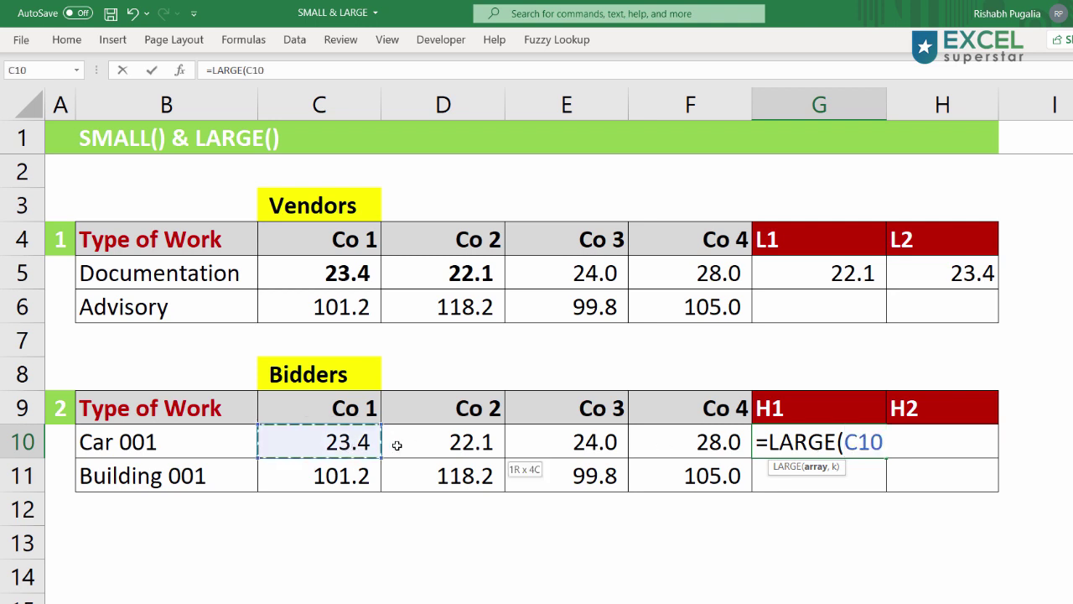
{"action": "type", "text": ":F10,"}
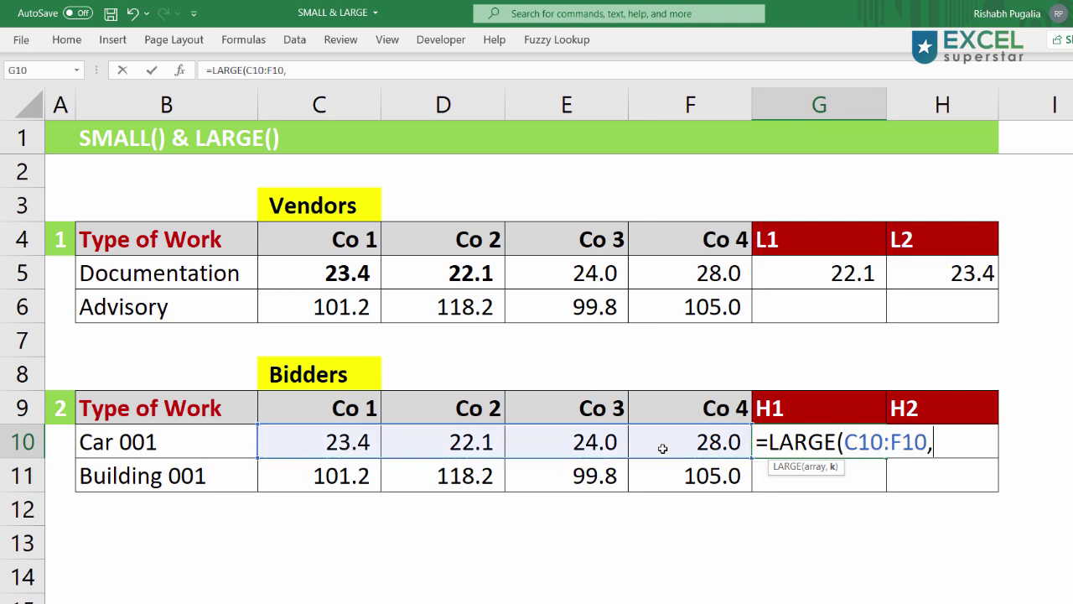
{"action": "type", "text": "1"}
{"action": "key", "text": "Return"}
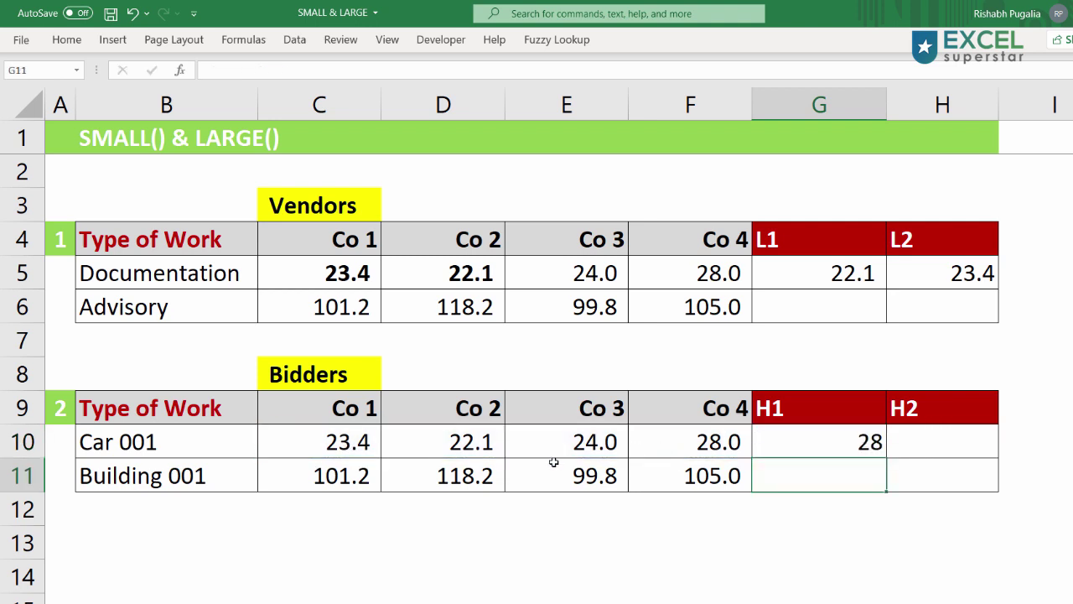
Enter =LARGE(C10:F10,2) in H10 for 24, then clear Documentation's G5:H5 results.
{"action": "left_click", "coordinate": [929, 438]}
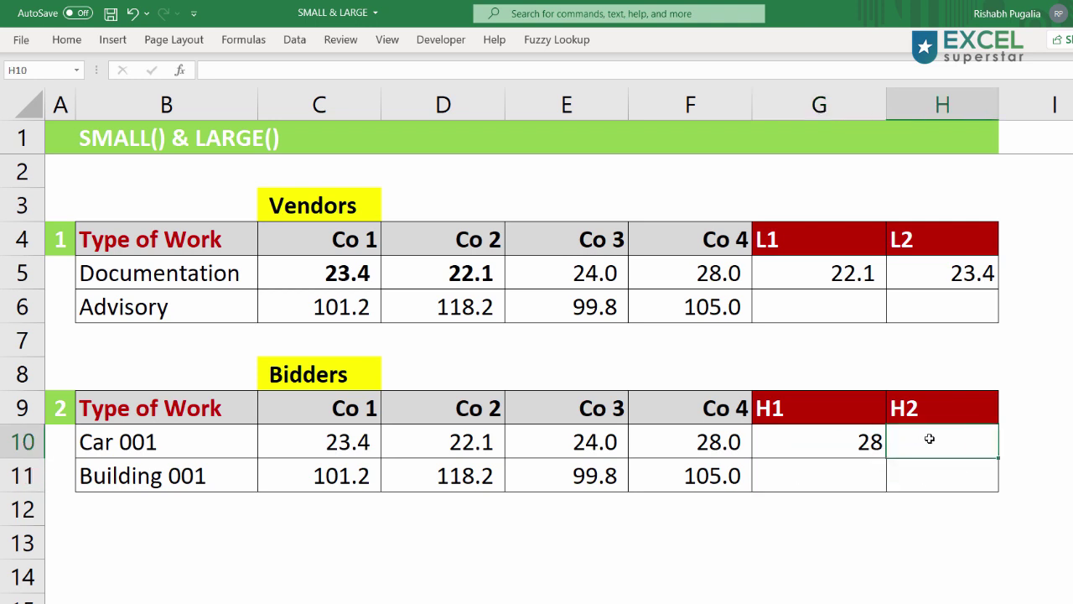
{"action": "type", "text": "="}
{"action": "type", "text": "large"}
{"action": "key", "text": "Tab"}
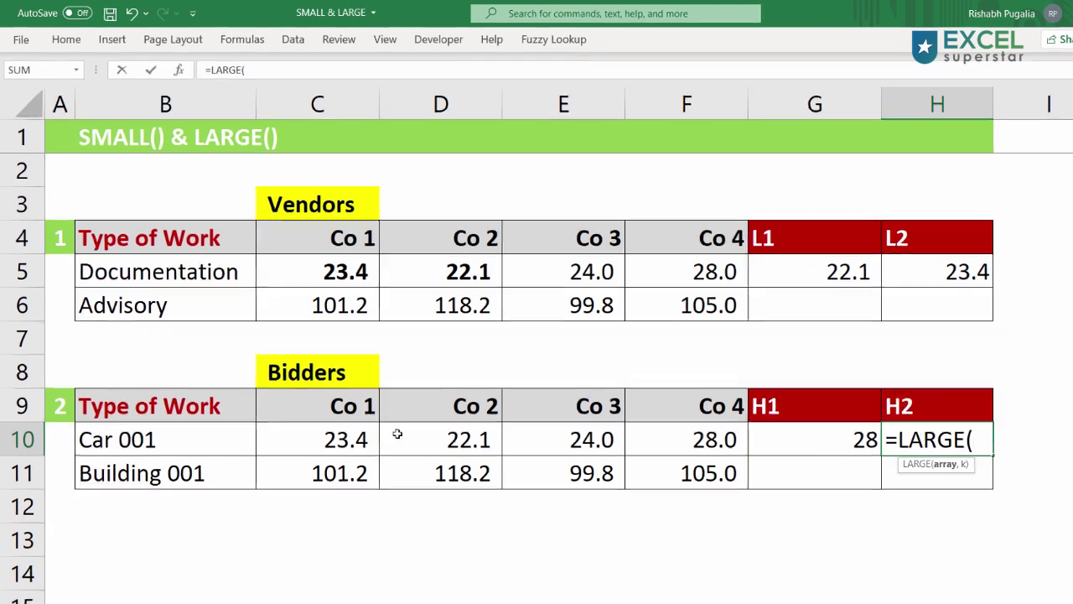
{"action": "left_click_drag", "start_coordinate": [353, 441], "coordinate": [674, 443]}
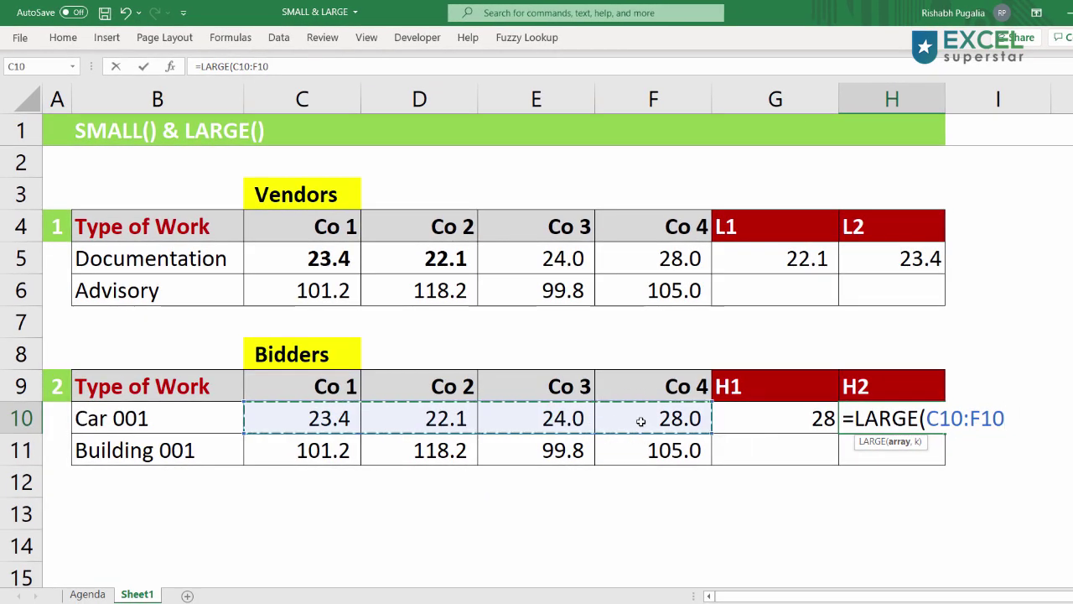
{"action": "type", "text": ",2"}
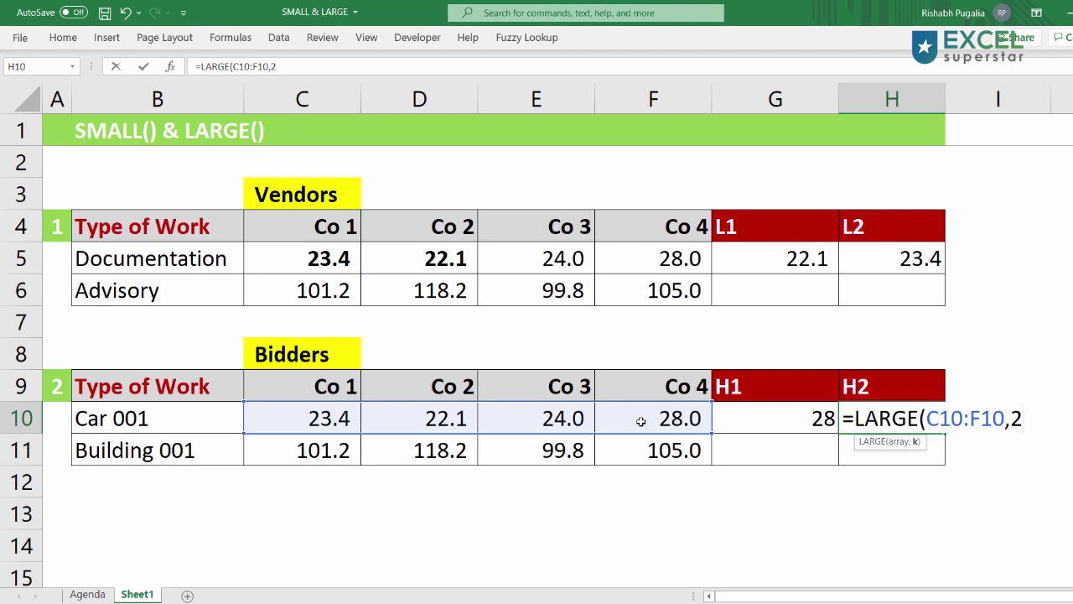
{"action": "type", "text": ")"}
{"action": "key", "text": "Return"}
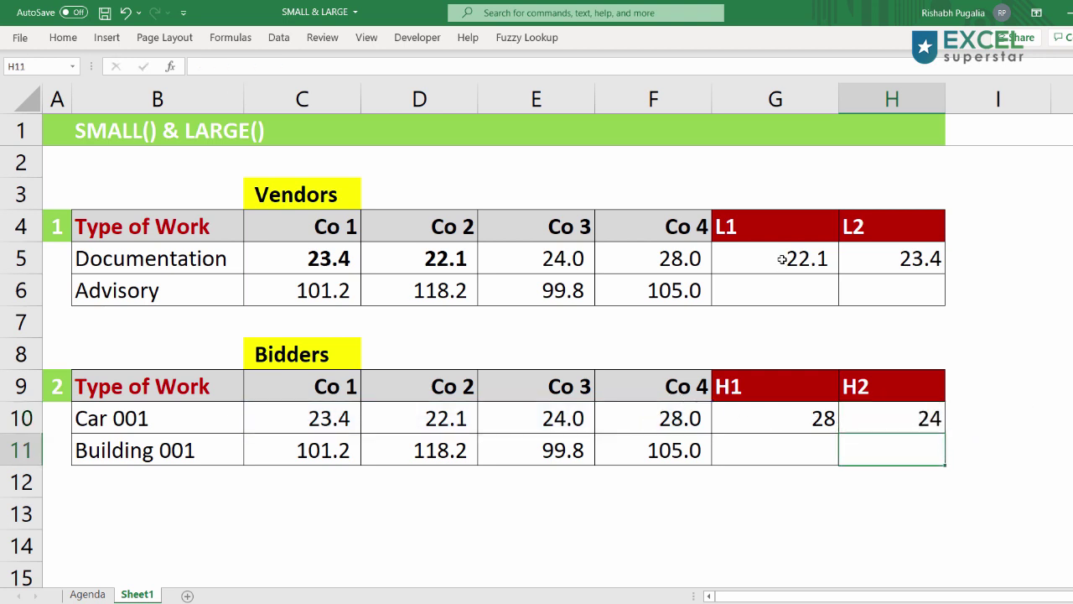
{"action": "left_click_drag", "start_coordinate": [783, 264], "coordinate": [927, 264]}
{"action": "key", "text": "Delete"}
Clear the Car 001 LARGE results in G10:H10.
{"action": "left_click_drag", "start_coordinate": [796, 417], "coordinate": [921, 417]}
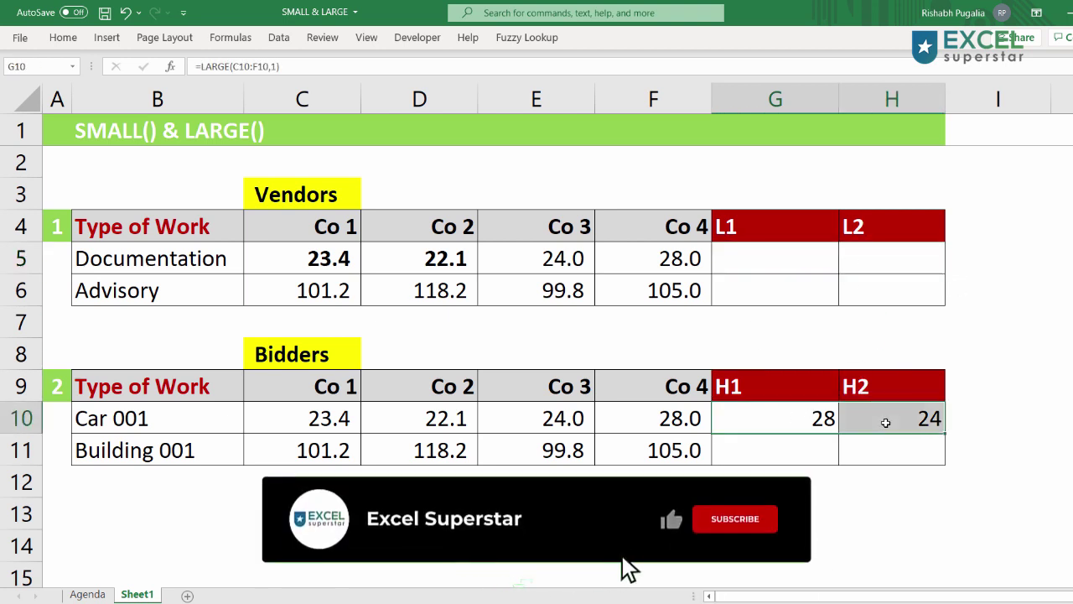
{"action": "key", "text": "Delete"}
{"action": "left_click", "coordinate": [774, 256]}
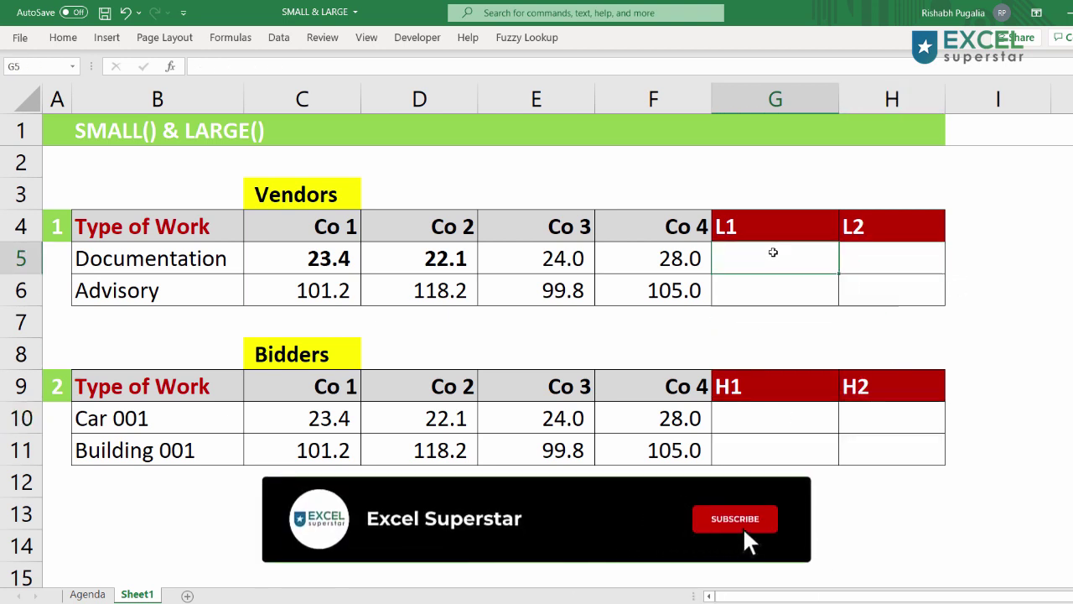
{"action": "type", "text": "="}
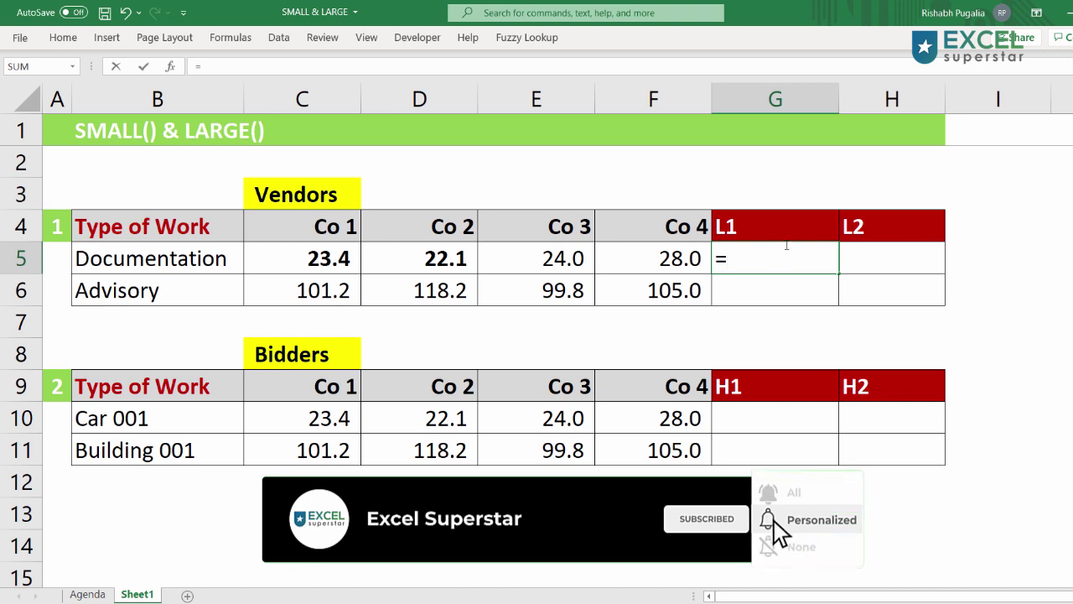
{"action": "key", "text": "Escape"}
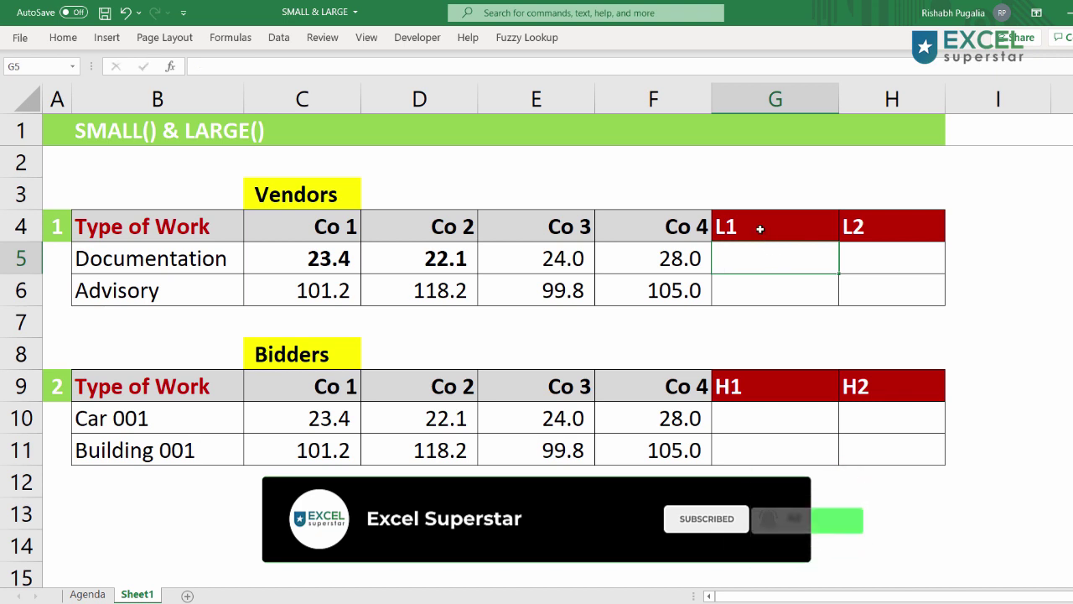
Set the Vendors rank headers G4:H4 to 1 and 2 and copy them to the Bidders headers at G9.
{"action": "left_click", "coordinate": [757, 227]}
{"action": "type", "text": "1"}
{"action": "key", "text": "Tab"}
{"action": "type", "text": "2"}
{"action": "key", "text": "Return"}
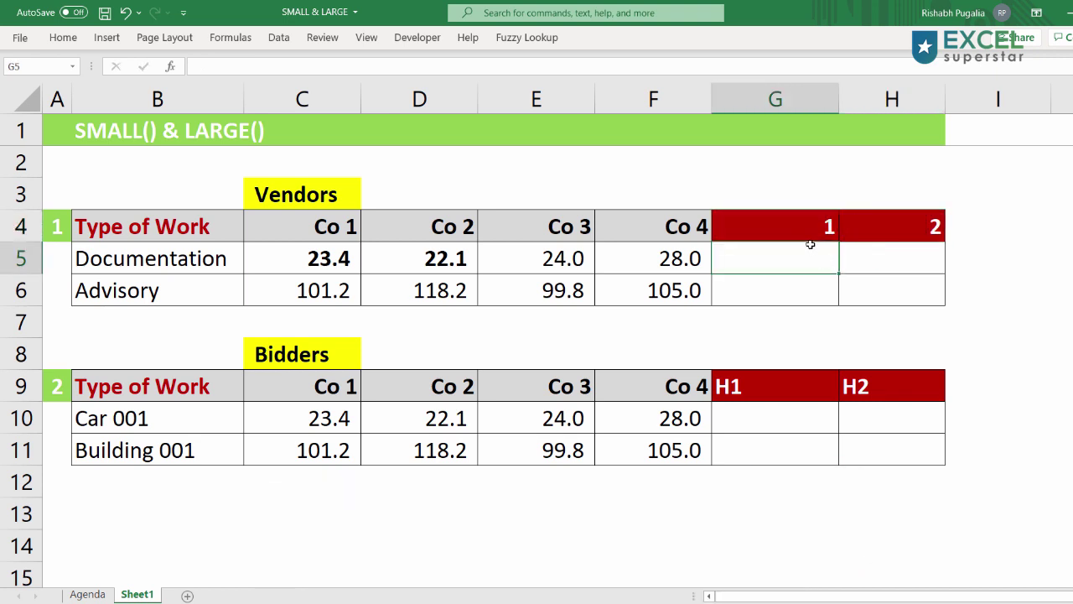
{"action": "left_click_drag", "start_coordinate": [775, 234], "coordinate": [869, 234]}
{"action": "key", "text": "ctrl+c"}
{"action": "left_click", "coordinate": [785, 381]}
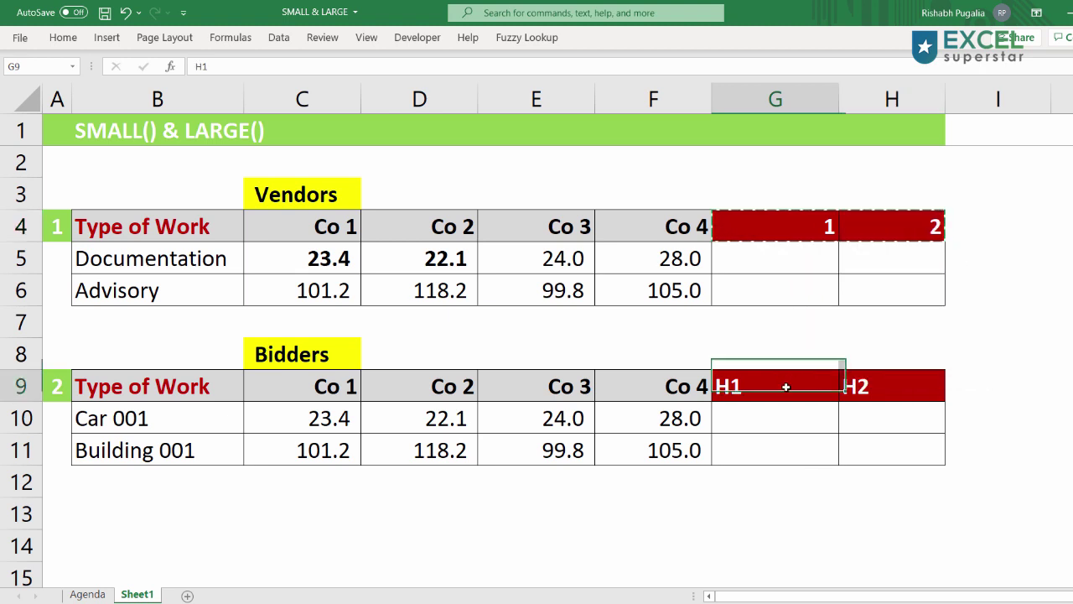
{"action": "key", "text": "ctrl+v"}
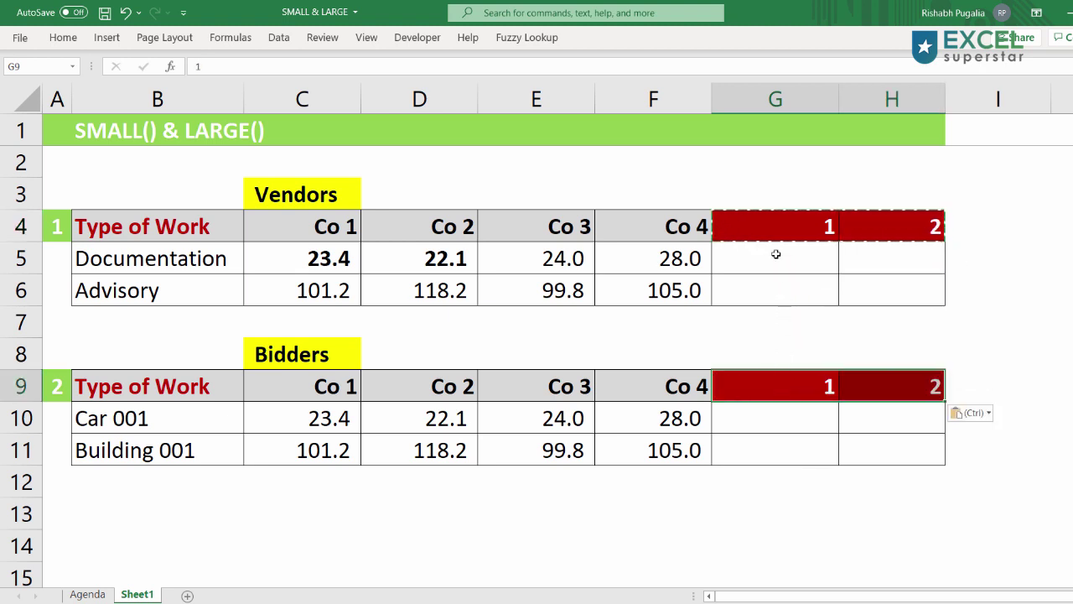
{"action": "left_click", "coordinate": [776, 255]}
Start =SMALL( in G5 with the Documentation price range locked as $C5:$F5.
{"action": "type", "text": "=sma"}
{"action": "key", "text": "Tab"}
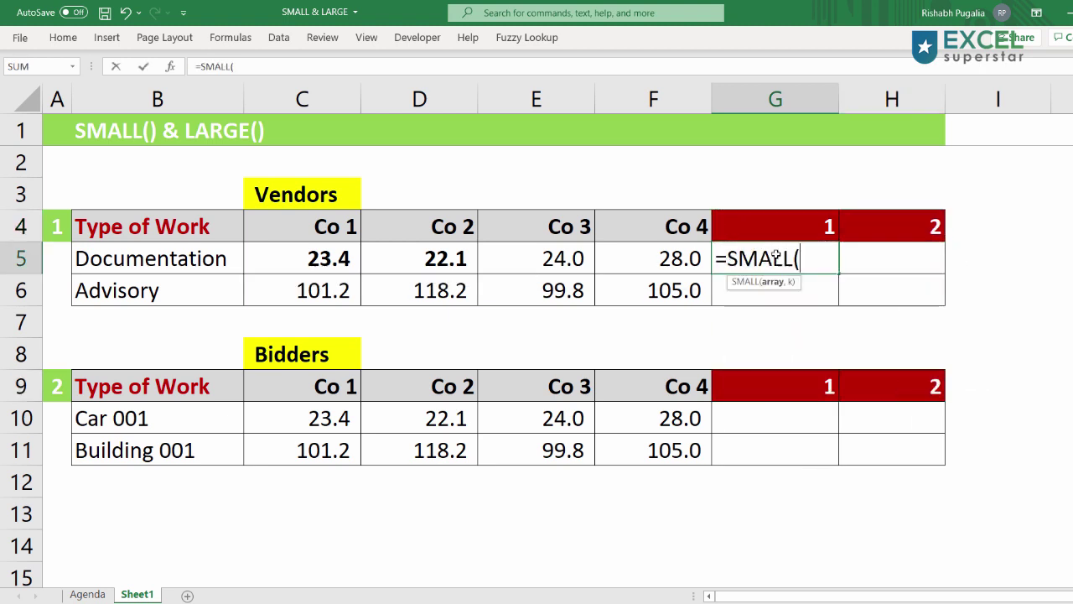
{"action": "left_click_drag", "start_coordinate": [360, 255], "coordinate": [624, 260]}
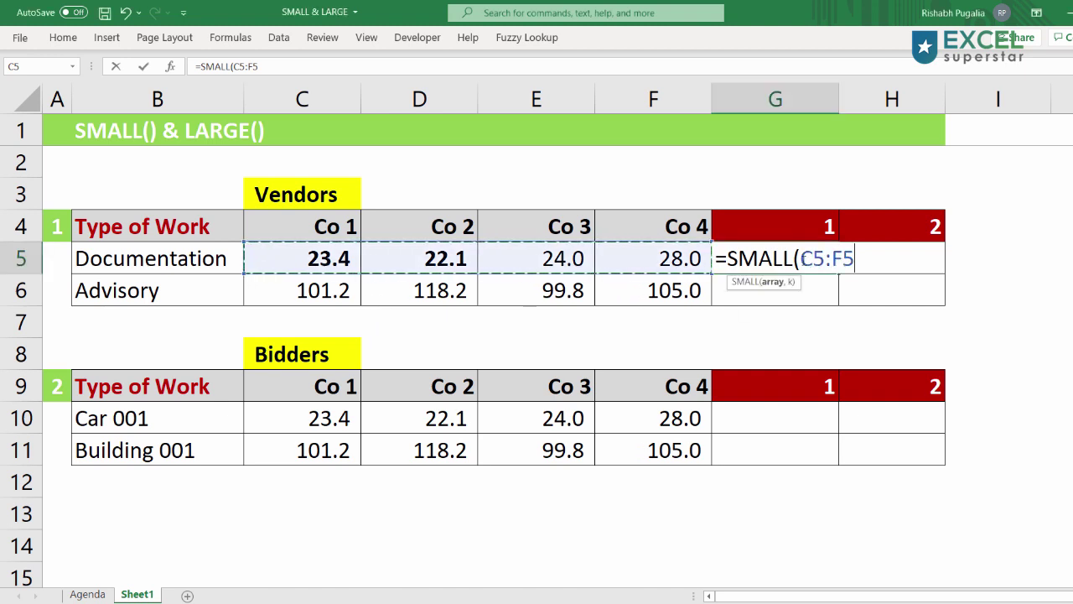
{"action": "left_click", "coordinate": [801, 258]}
{"action": "type", "text": "$"}
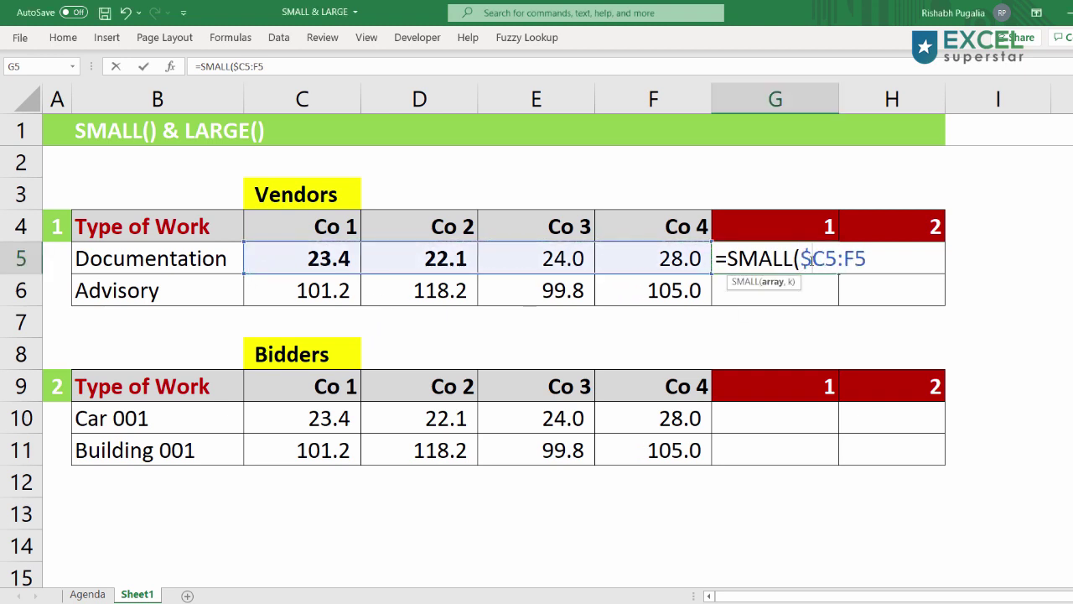
{"action": "left_click", "coordinate": [845, 259]}
{"action": "type", "text": "$"}
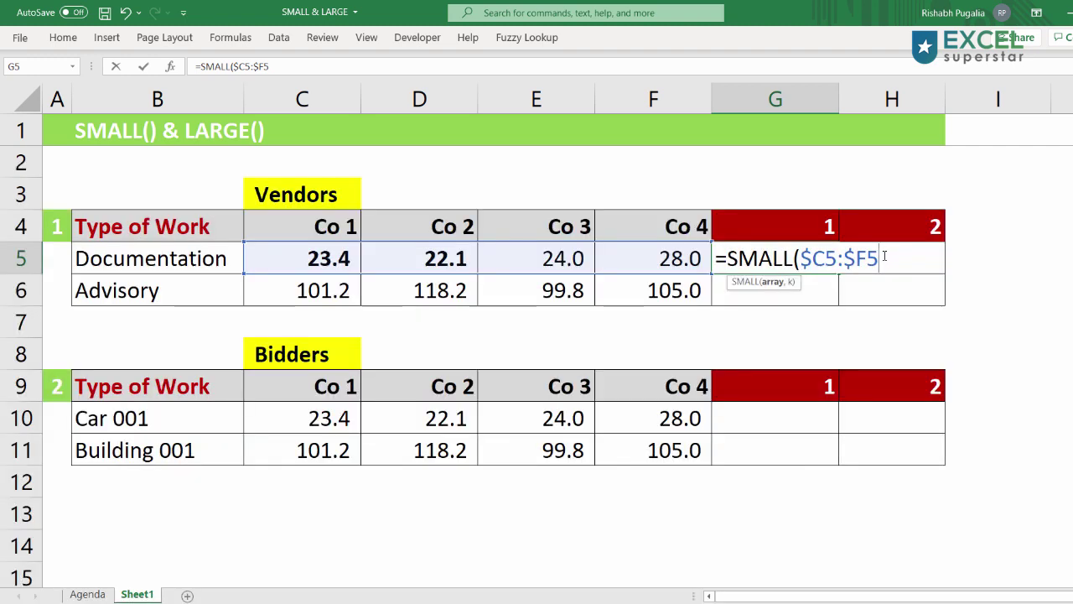
Use G$4 as k and finish the formula =SMALL($C5:$F5,G$4).
{"action": "type", "text": ","}
{"action": "left_click", "coordinate": [794, 226]}
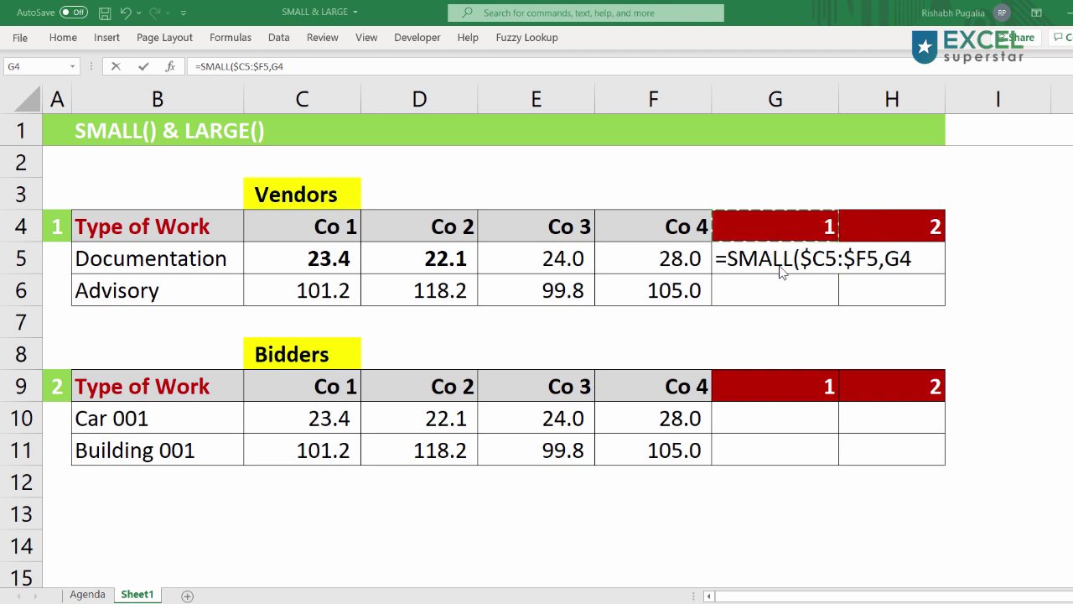
{"action": "left_click", "coordinate": [895, 258]}
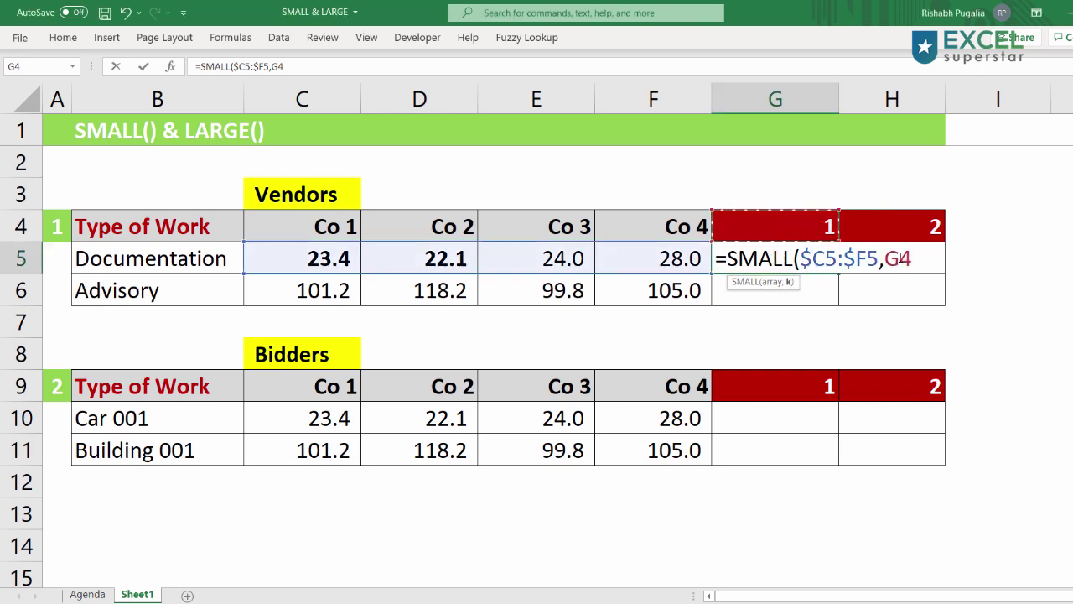
{"action": "type", "text": "$"}
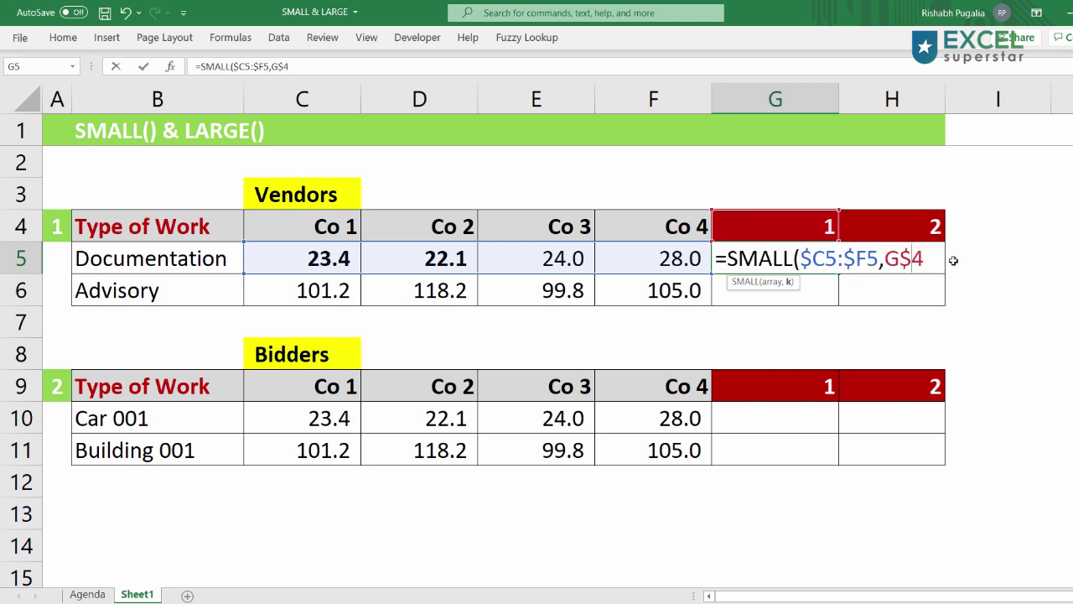
{"action": "left_click", "coordinate": [927, 261]}
{"action": "type", "text": ")"}
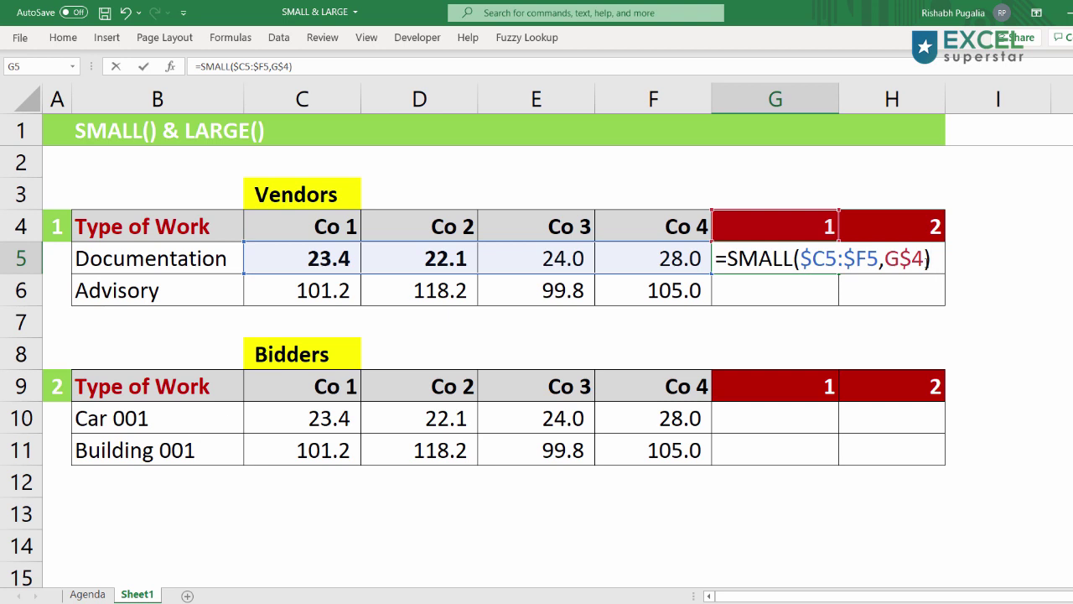
{"action": "key", "text": "Return"}
Fill G5's formula across G5:H6 for 22.1, 23.4, 99.8, 101.2, then return to Agenda.
{"action": "left_click", "coordinate": [815, 267]}
{"action": "mouse_move", "coordinate": [838, 274]}
{"action": "left_mouse_down"}
{"action": "mouse_move", "coordinate": [837, 304]}
{"action": "mouse_move", "coordinate": [950, 305]}
{"action": "left_mouse_up"}
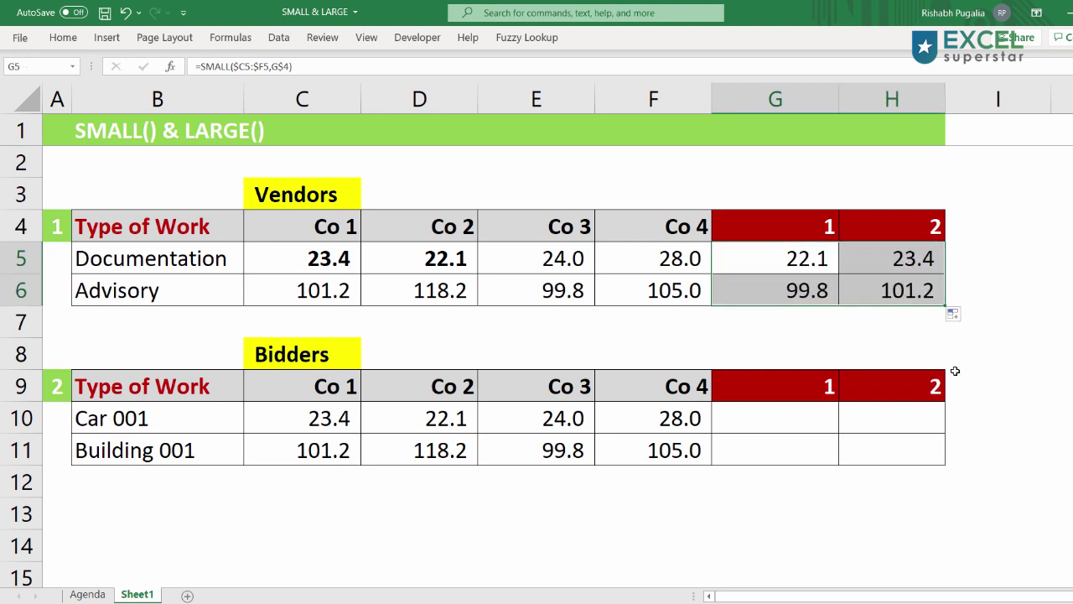
{"action": "left_click", "coordinate": [781, 256]}
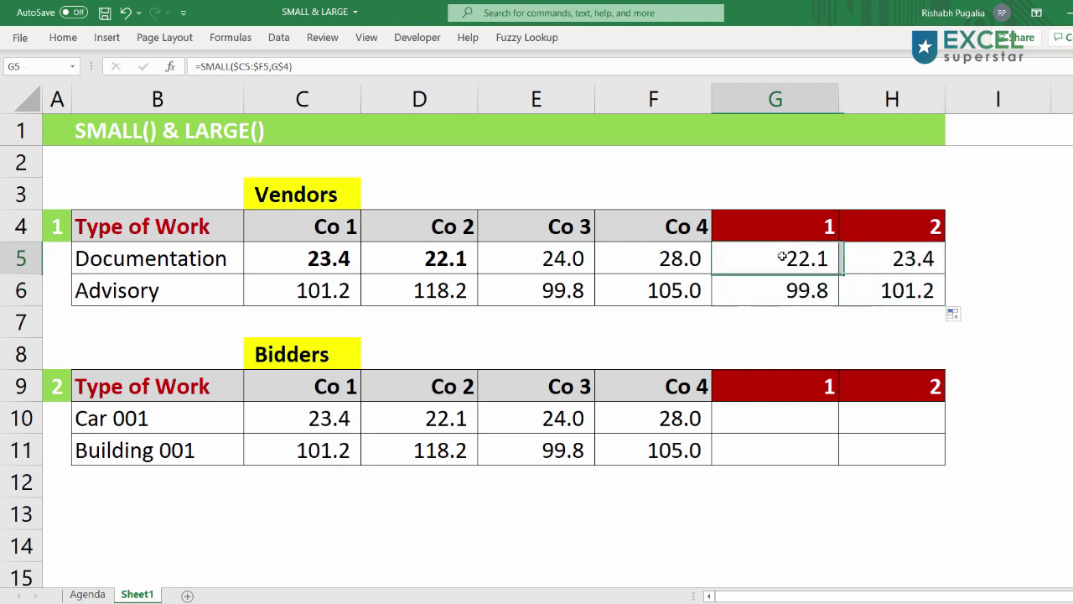
{"action": "double_click", "coordinate": [782, 257]}
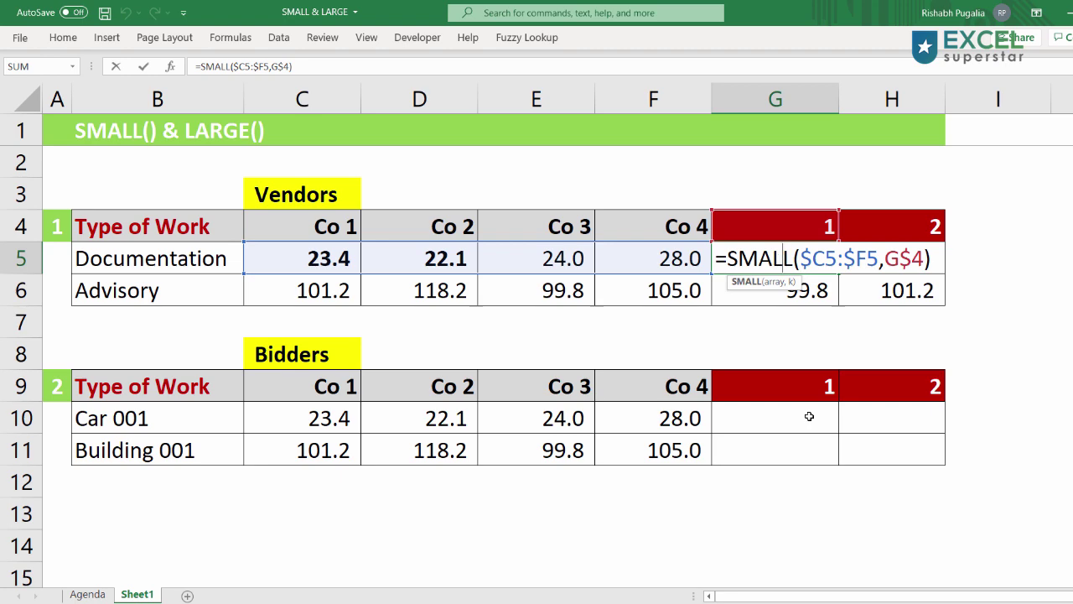
{"action": "key", "text": "Escape"}
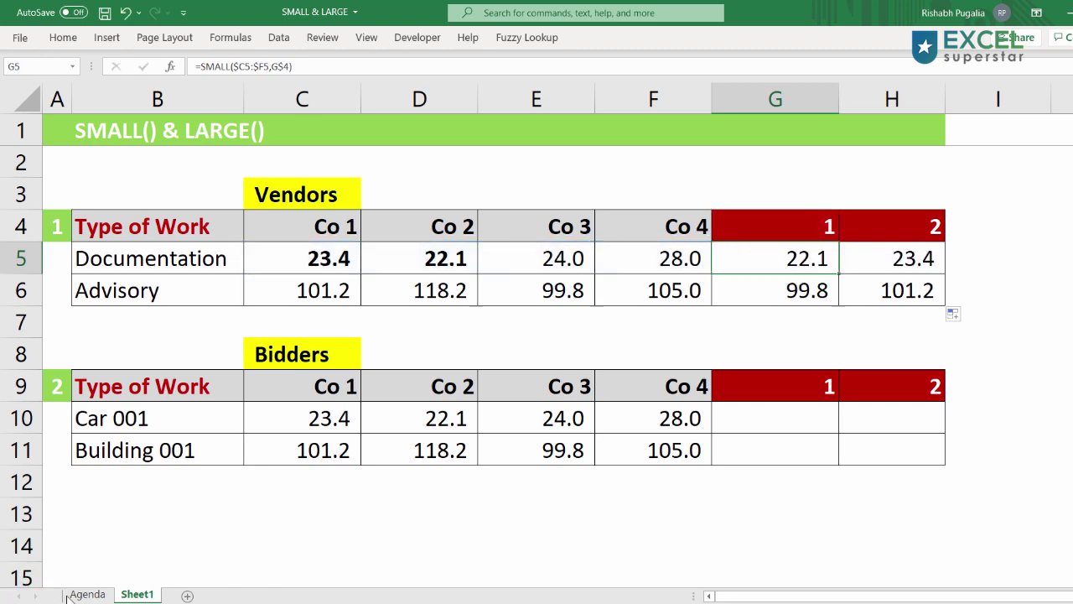
{"action": "left_click", "coordinate": [87, 594]}
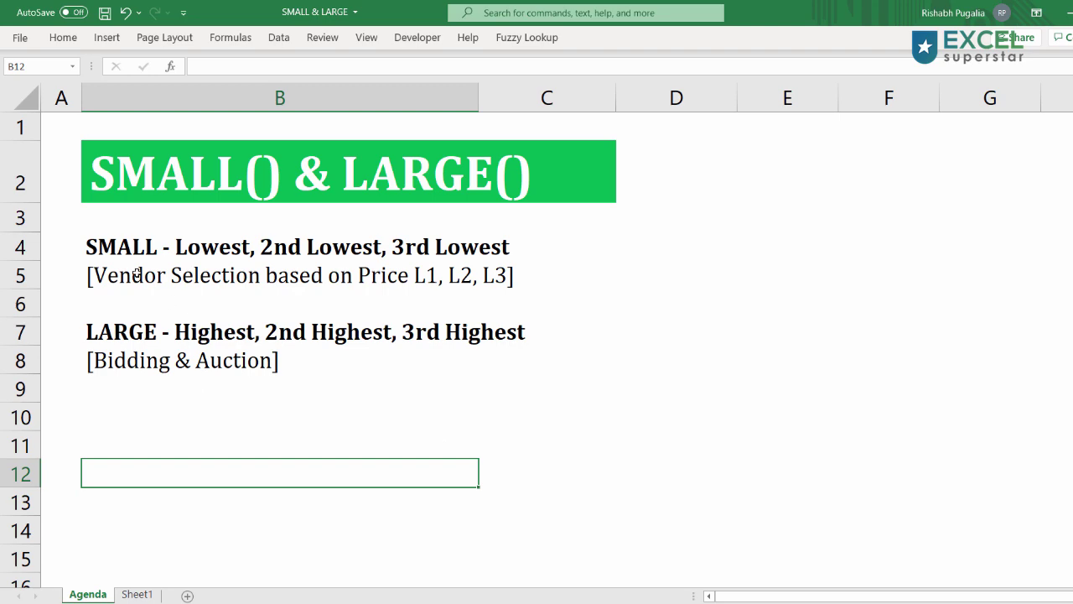